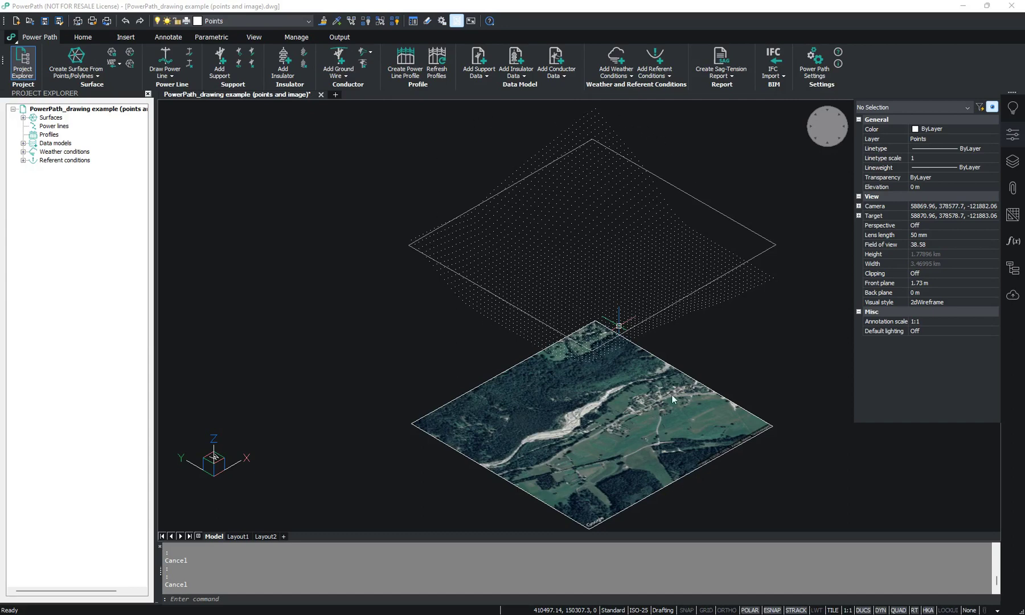
# - Select one of the terrain points to inspect its position and elevation, and clear the selection
pyautogui.click(583, 236)
pyautogui.click(584, 239)
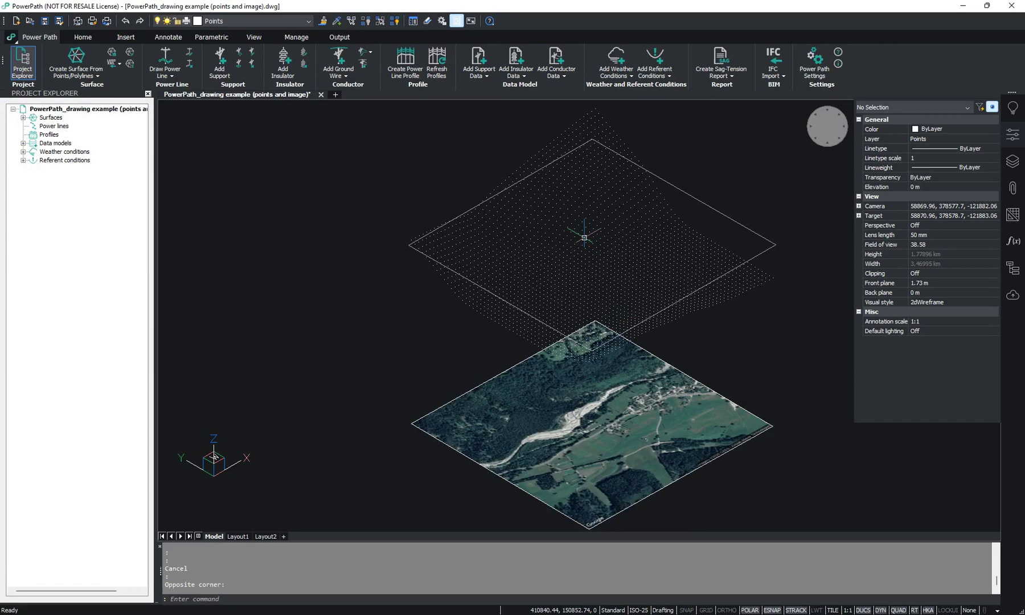
pyautogui.click(584, 240)
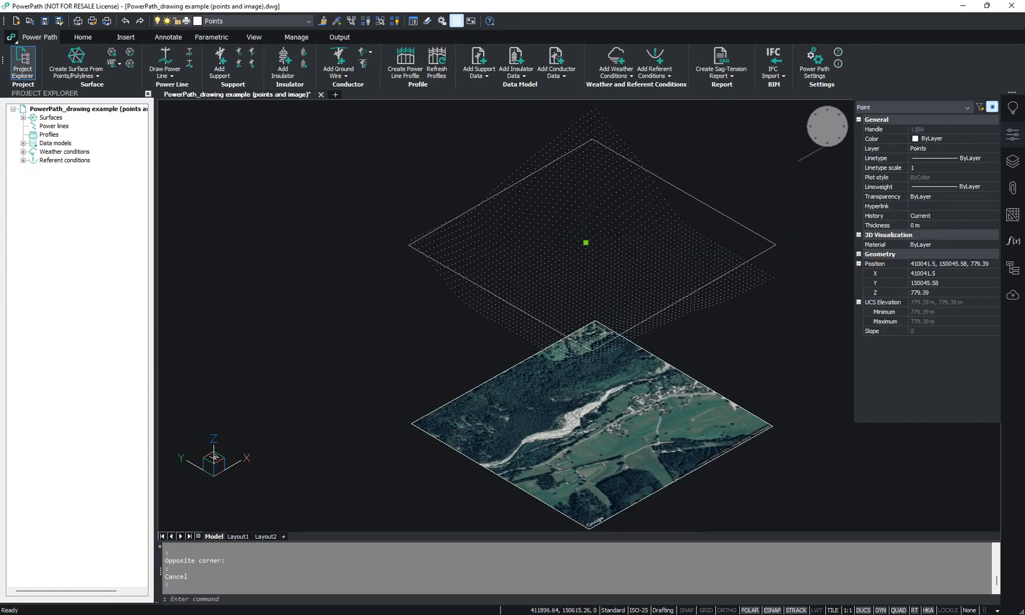
pyautogui.press('Escape')
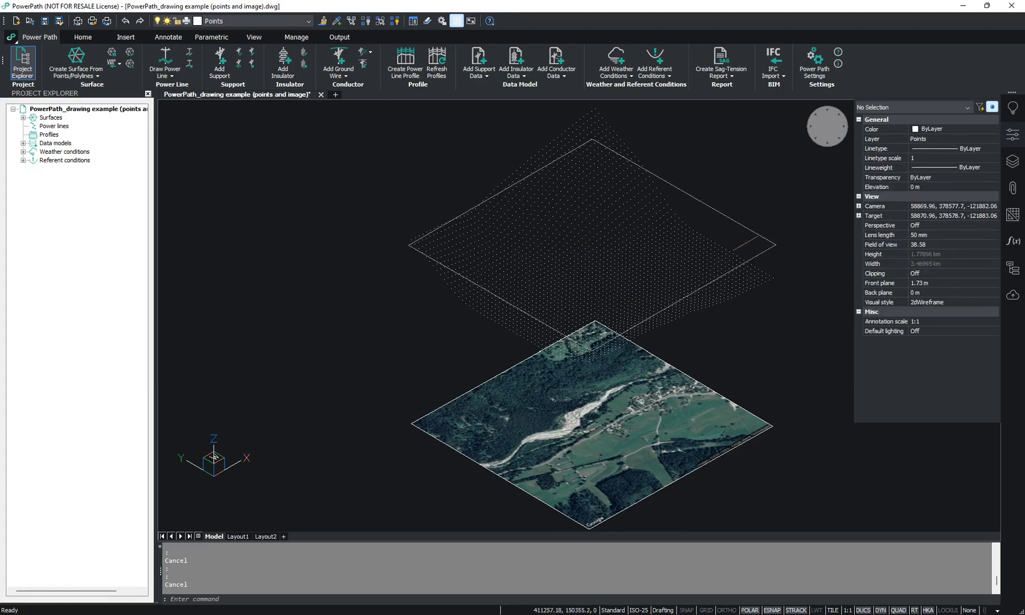
pyautogui.scroll(-2, 736, 252)
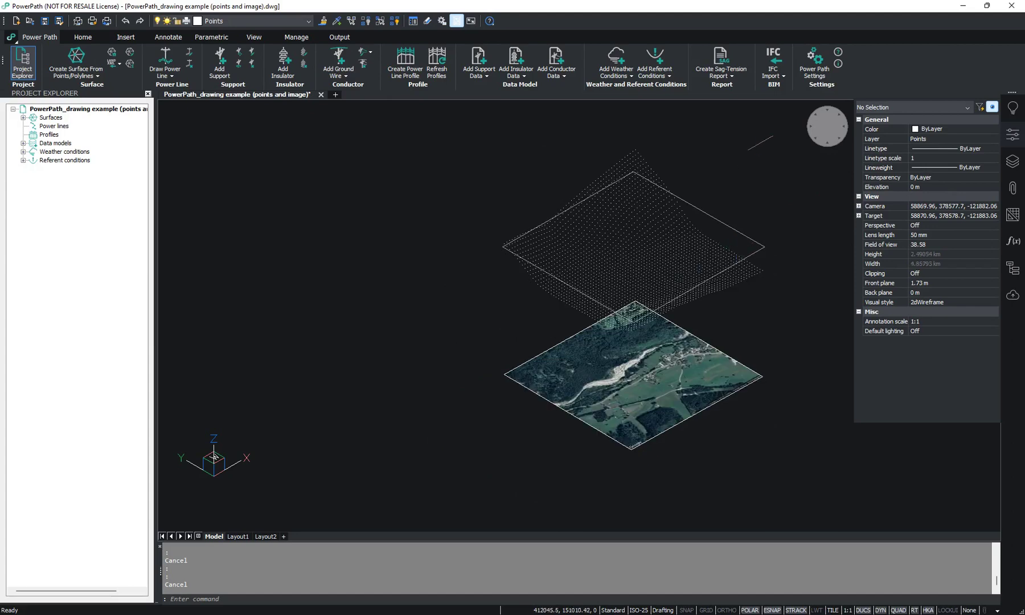
pyautogui.moveTo(757, 193); pyautogui.dragTo(740, 196, button='middle')
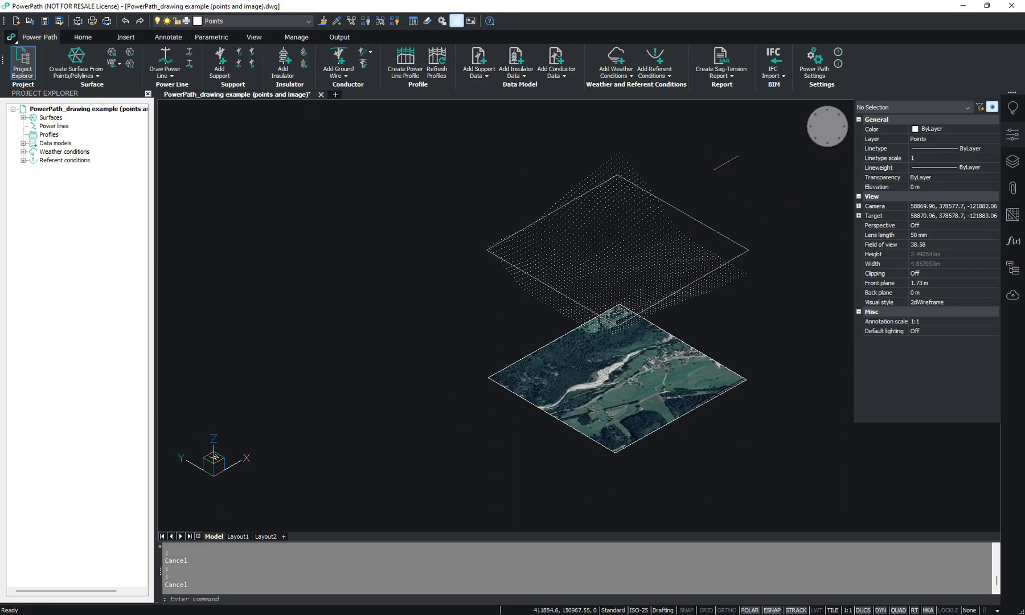
# - Open the online help portal's "Surface data examples" article, review it down to the attached drawings, and close the browser
pyautogui.click(839, 56)
pyautogui.scroll(-1, 526, 377)
pyautogui.scroll(-1, 527, 377)
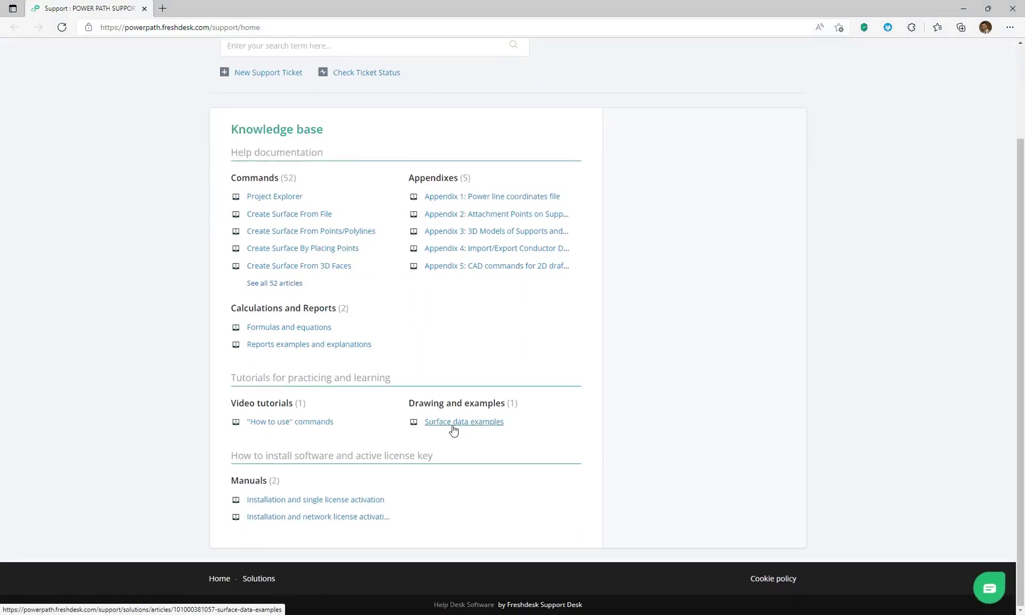
pyautogui.click(454, 424)
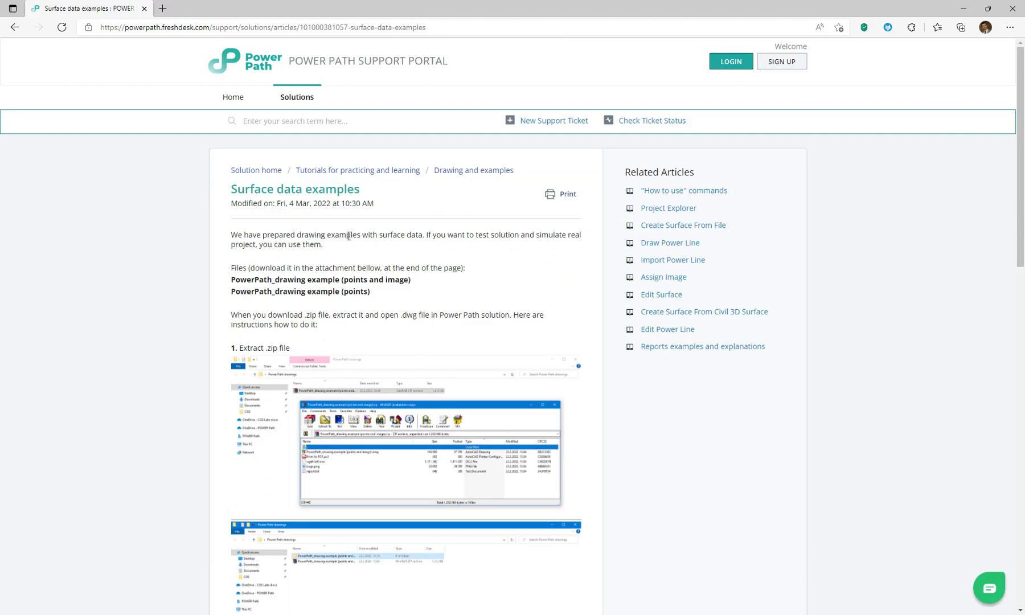
pyautogui.scroll(-9, 362, 244)
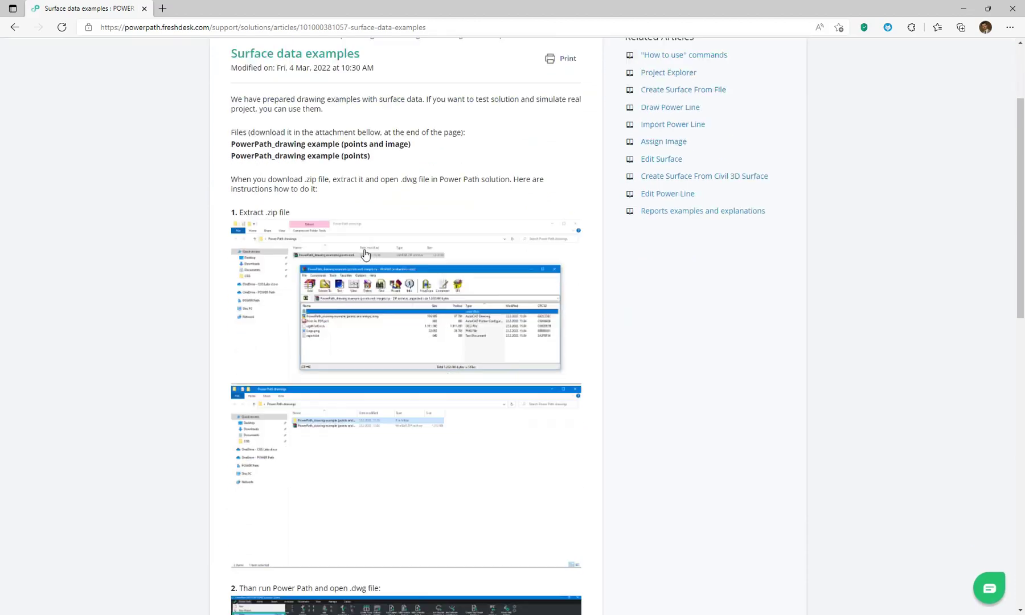
pyautogui.scroll(-6, 370, 246)
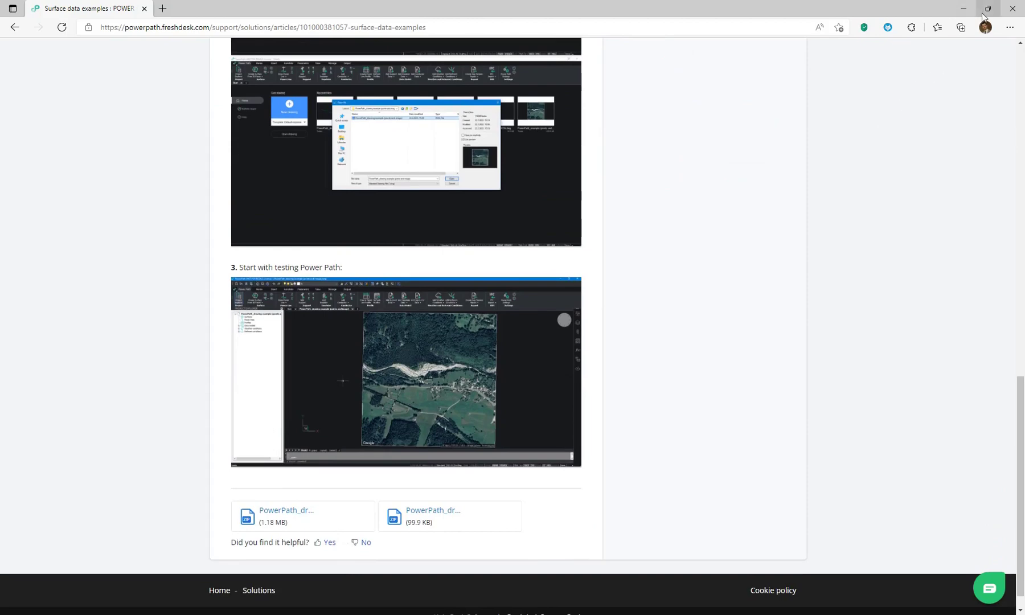
pyautogui.click(1012, 8)
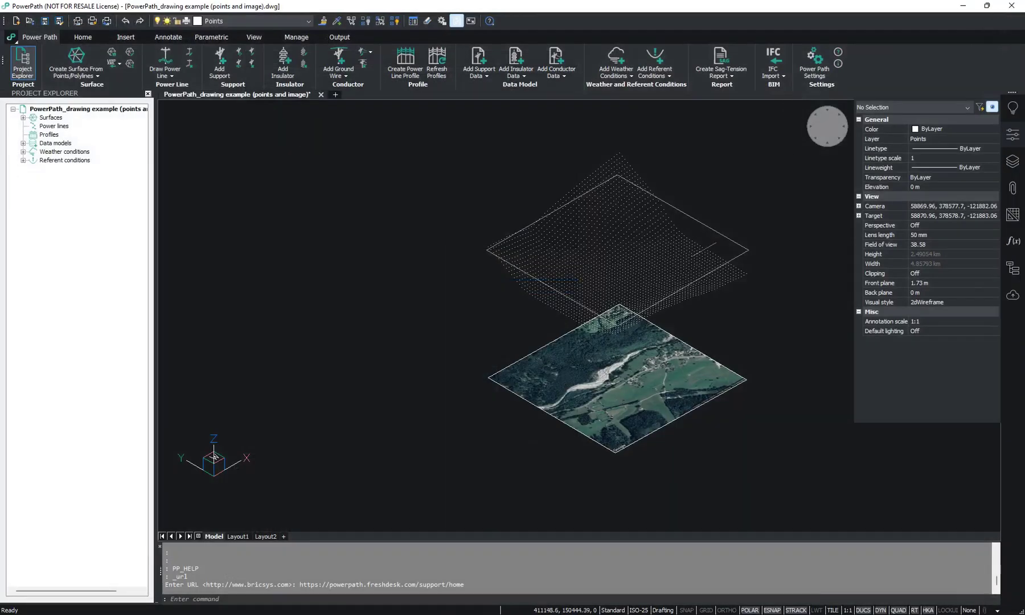
# - Select all the terrain points above the map image and create a TIN surface from them with Create Surface From Points/Polylines
pyautogui.scroll(-4, 735, 330)
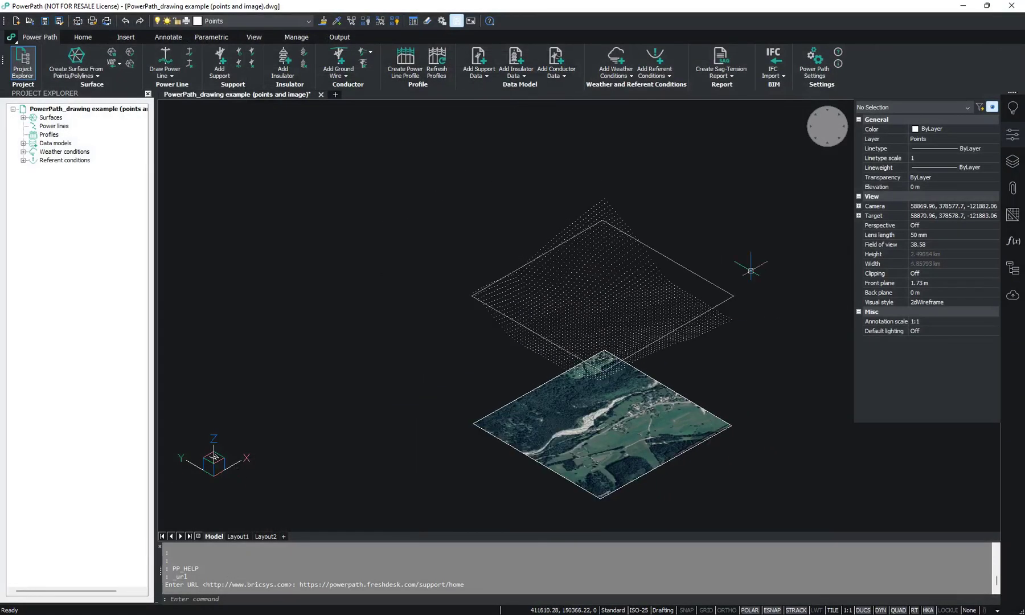
pyautogui.scroll(3, 585, 215)
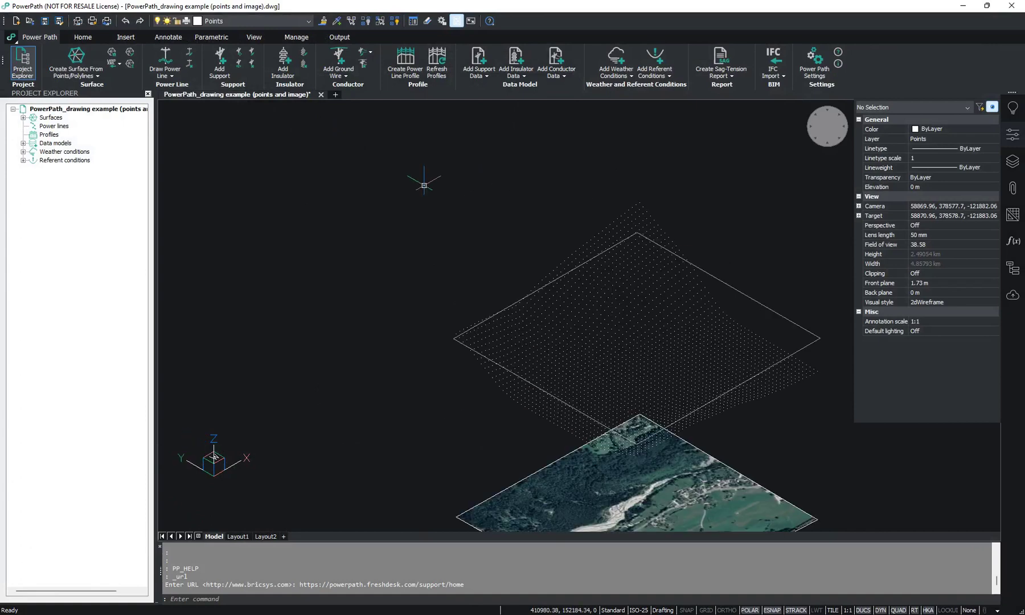
pyautogui.moveTo(584, 215); pyautogui.dragTo(539, 207, button='middle')
pyautogui.moveTo(322, 162); pyautogui.dragTo(792, 463)
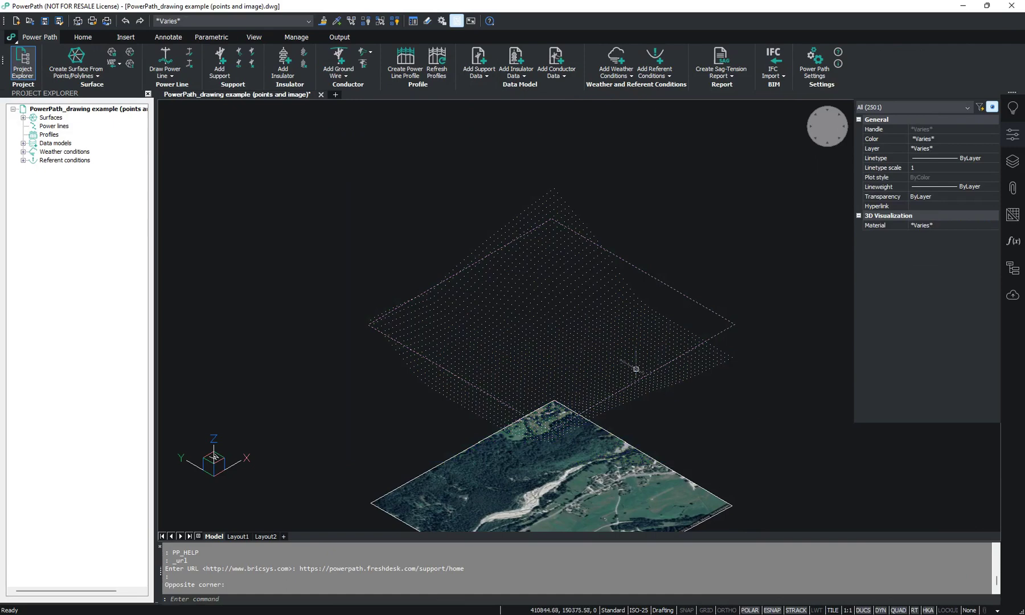
pyautogui.click(84, 76)
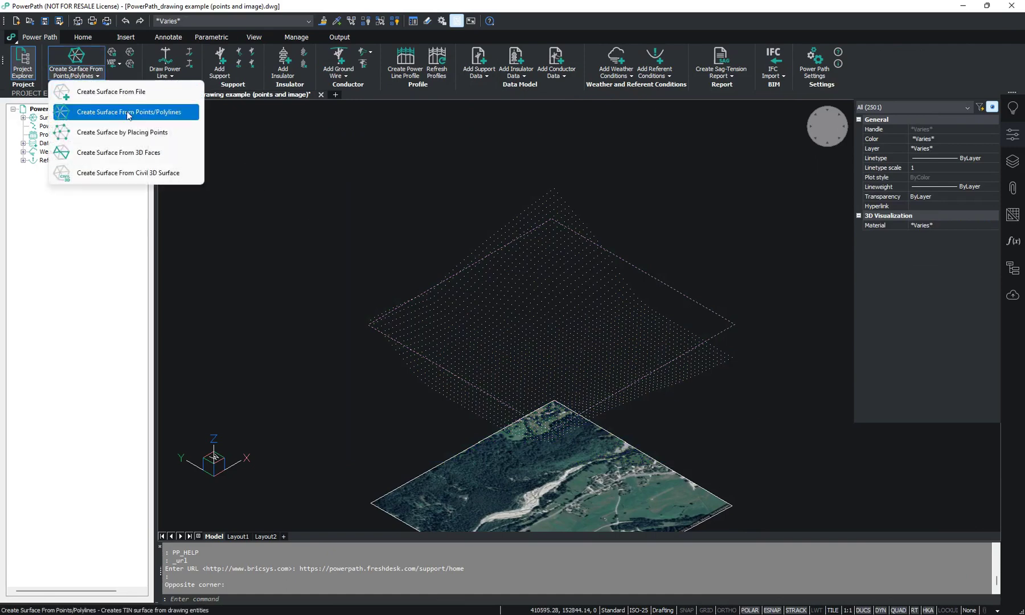
pyautogui.click(128, 114)
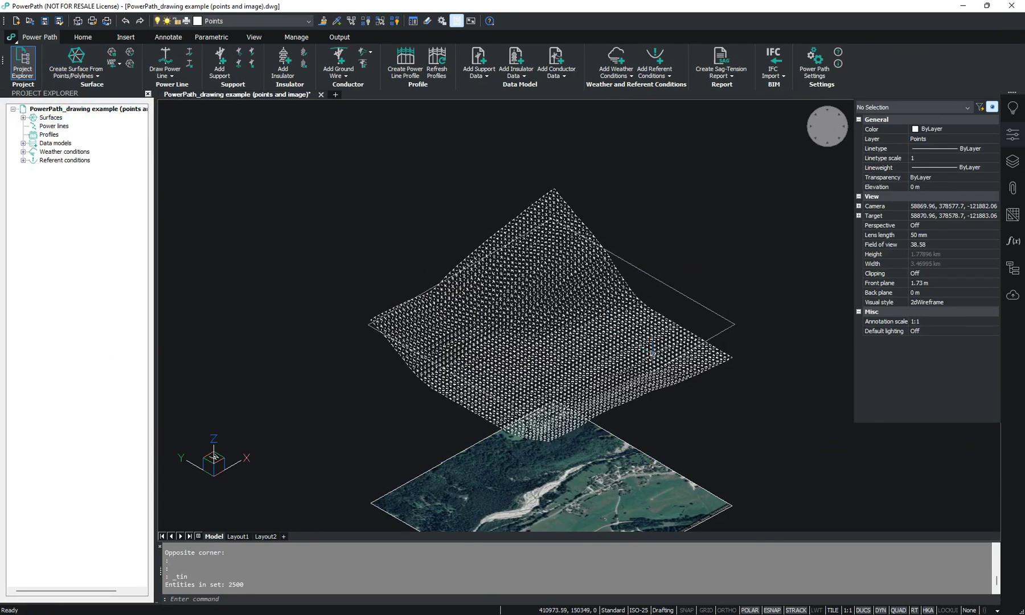
# - Select the new TIN surface and turn off the display of its triangles
pyautogui.click(634, 341)
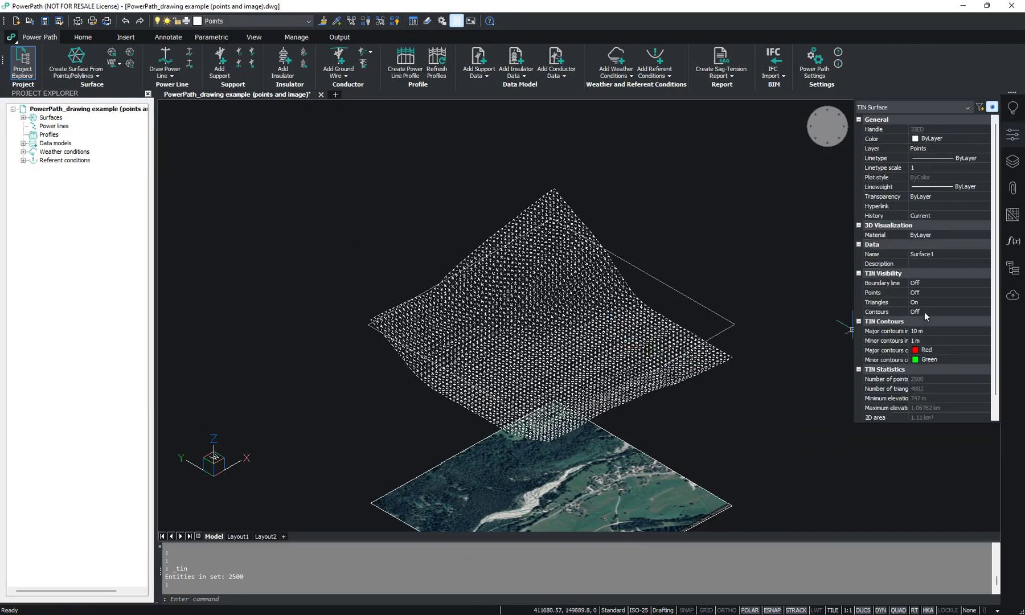
pyautogui.scroll(3, 844, 316)
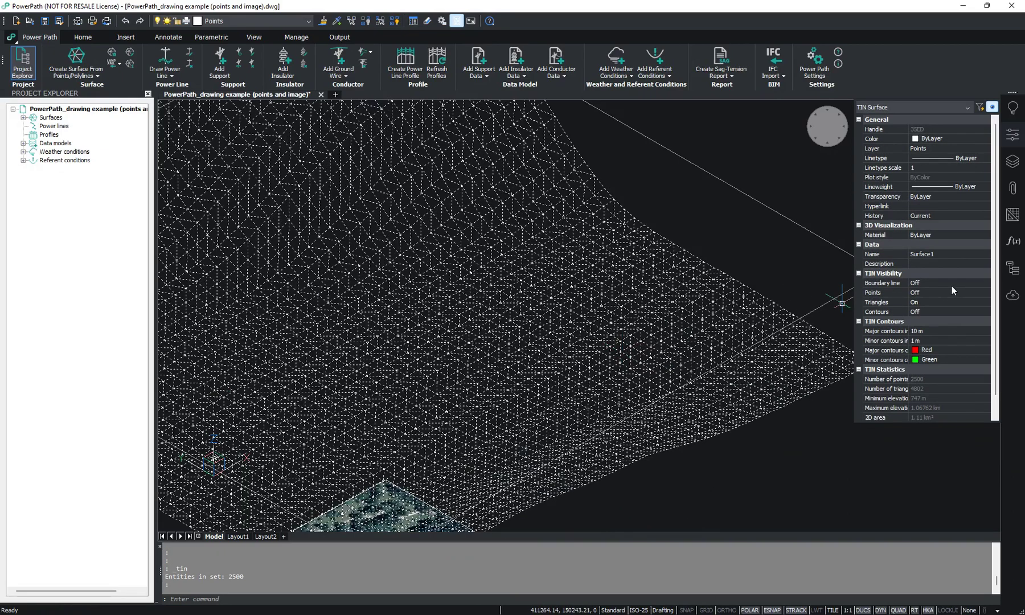
pyautogui.click(927, 302)
pyautogui.click(928, 315)
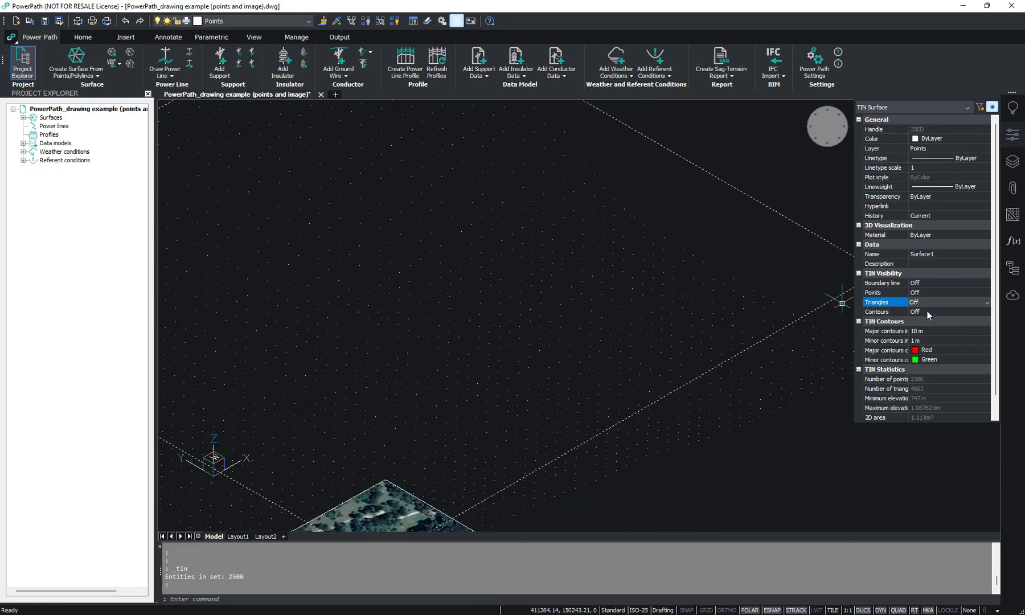
pyautogui.scroll(-3, 712, 328)
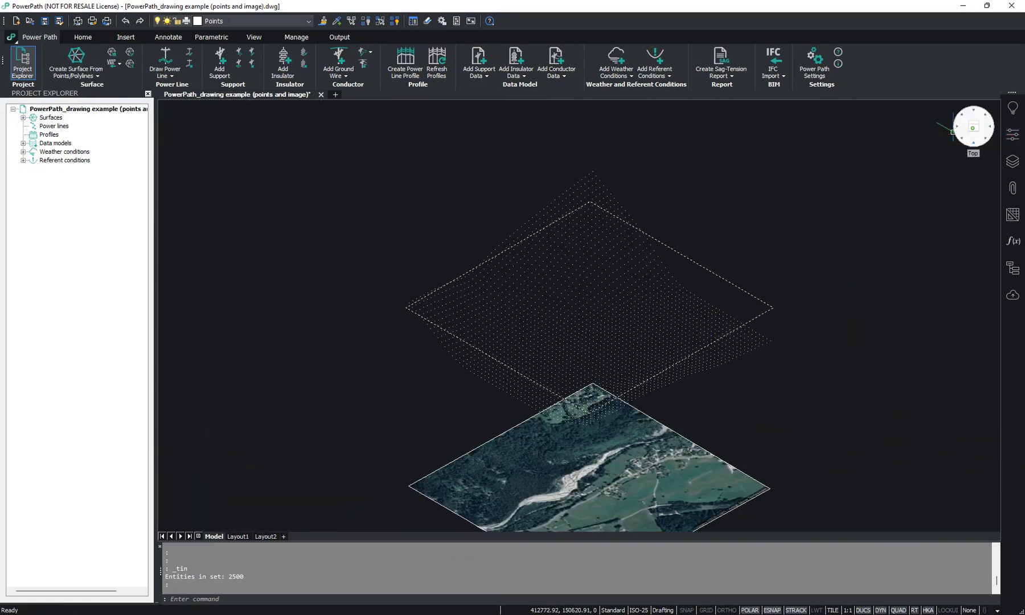
# - Set up a new power line in top view with support prefix Pole_, counter starting value 1 and tension support model Dalekovod-ZAJ2-11-J21
pyautogui.click(953, 132)
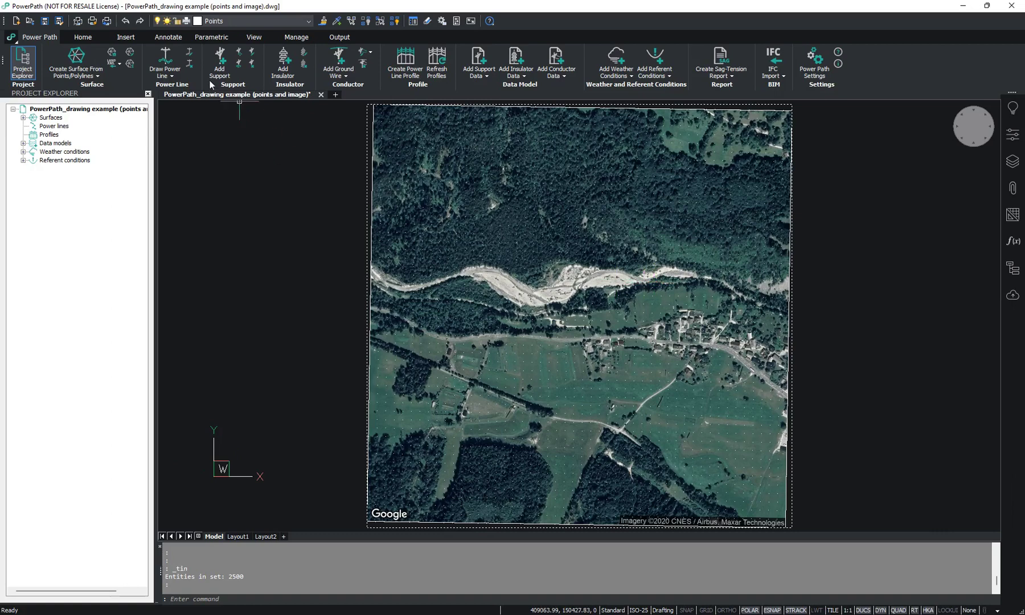
pyautogui.click(176, 79)
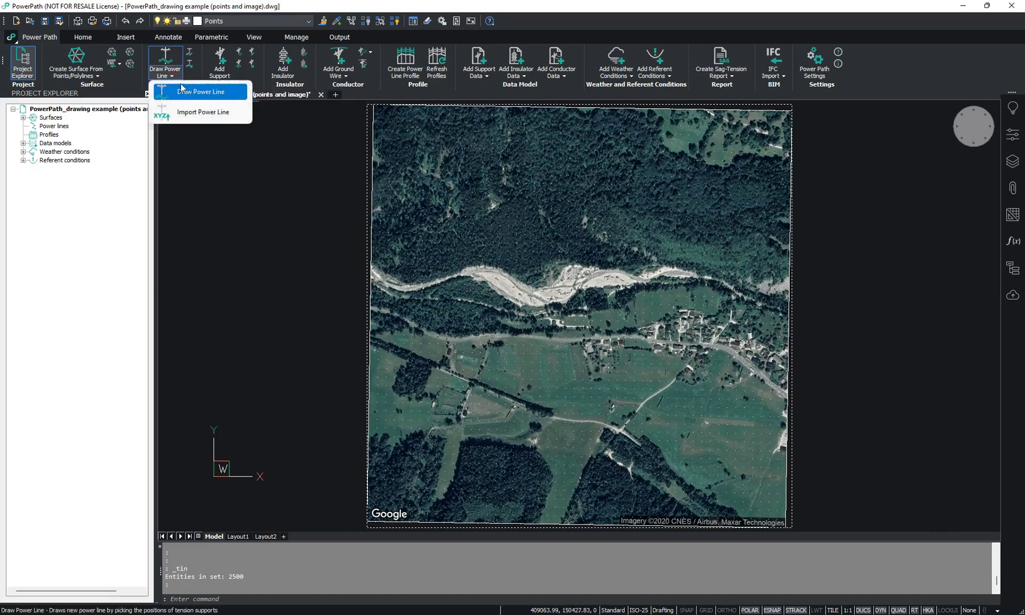
pyautogui.click(188, 91)
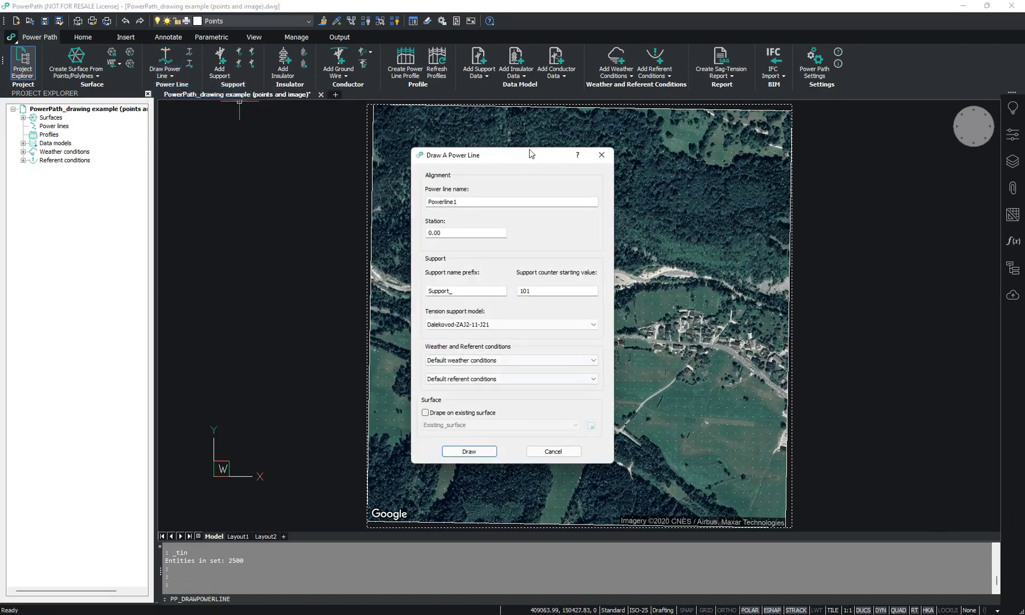
pyautogui.moveTo(529, 155); pyautogui.dragTo(727, 182)
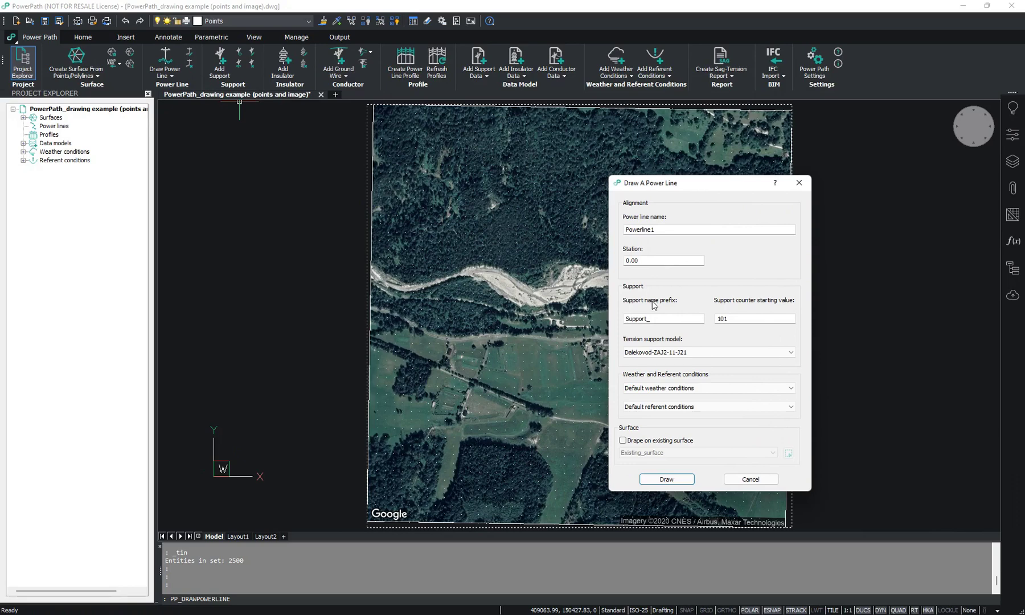
pyautogui.click(644, 317)
pyautogui.click(722, 318)
pyautogui.click(688, 353)
pyautogui.click(685, 361)
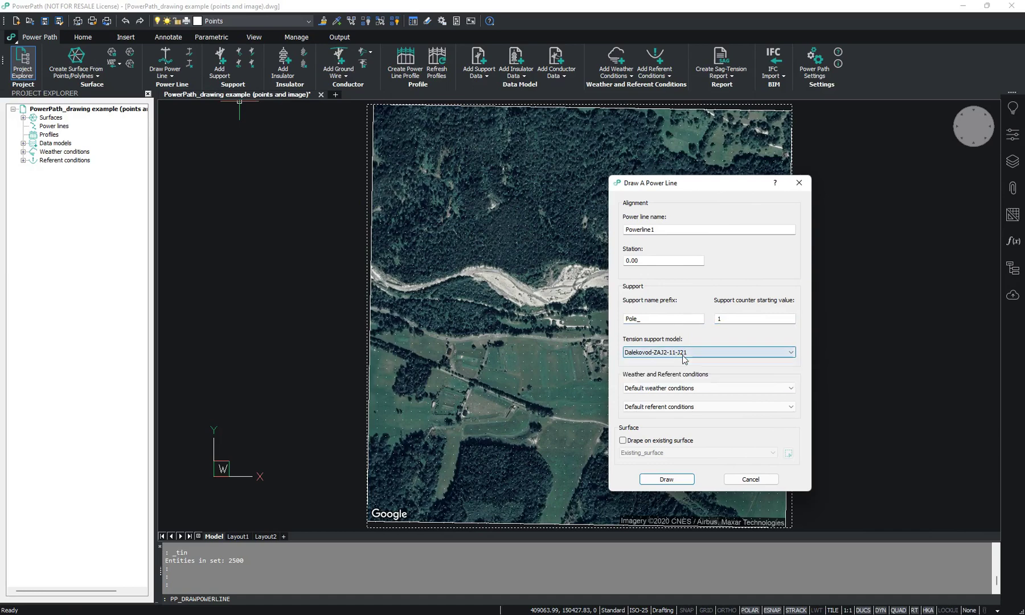
# - Choose the default weather and referent conditions, enable draping on the existing surface and start drawing the power line
pyautogui.click(682, 388)
pyautogui.click(688, 392)
pyautogui.click(687, 409)
pyautogui.click(686, 418)
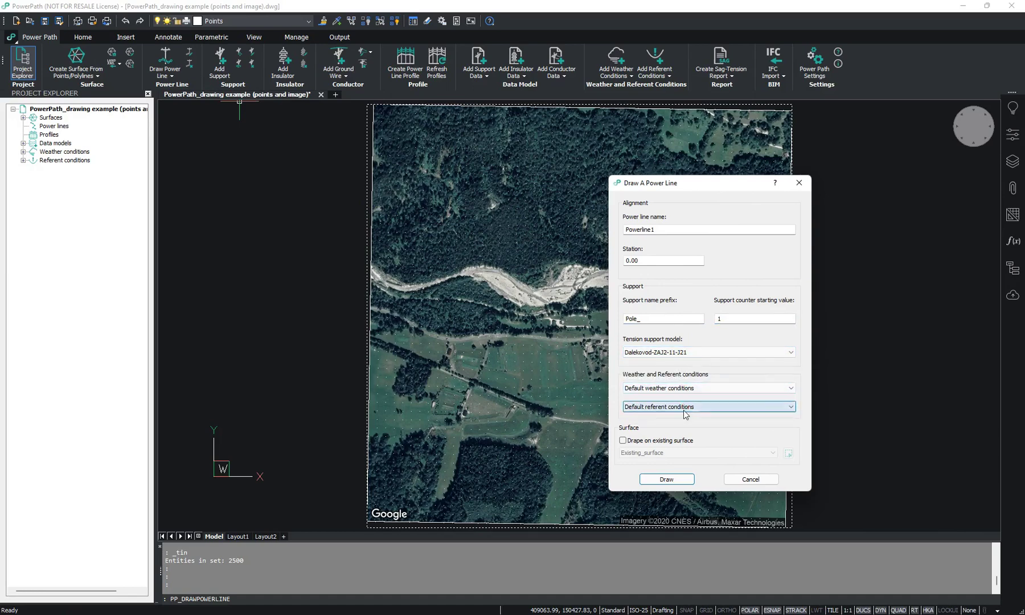
pyautogui.click(655, 441)
pyautogui.click(667, 479)
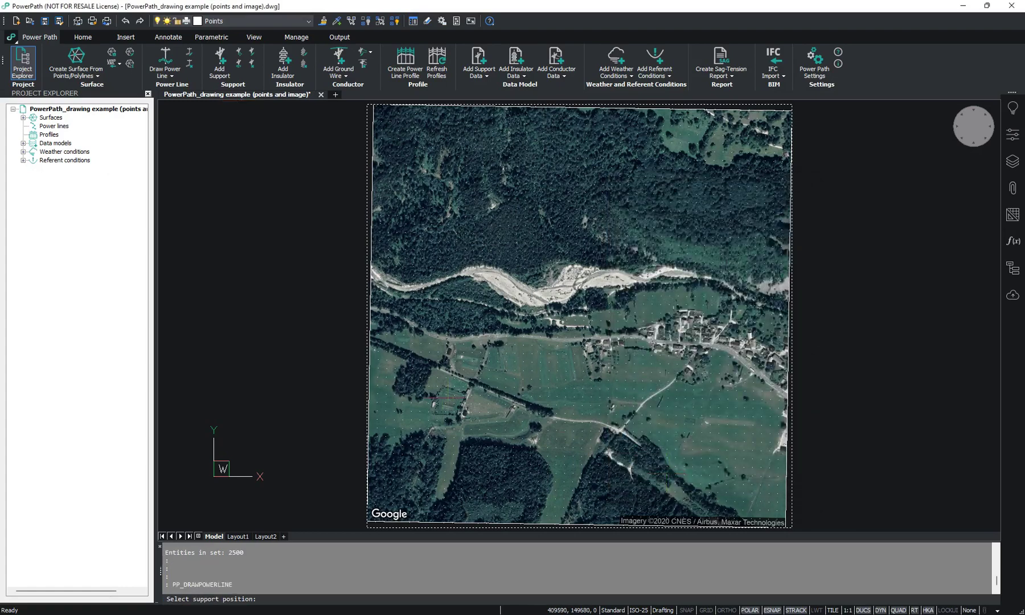
# - Place six tension supports from the small western wood, across the fields and the village, to the forested slope north of the river
pyautogui.moveTo(442, 398); pyautogui.dragTo(415, 375, button='middle')
pyautogui.scroll(1, 391, 349)
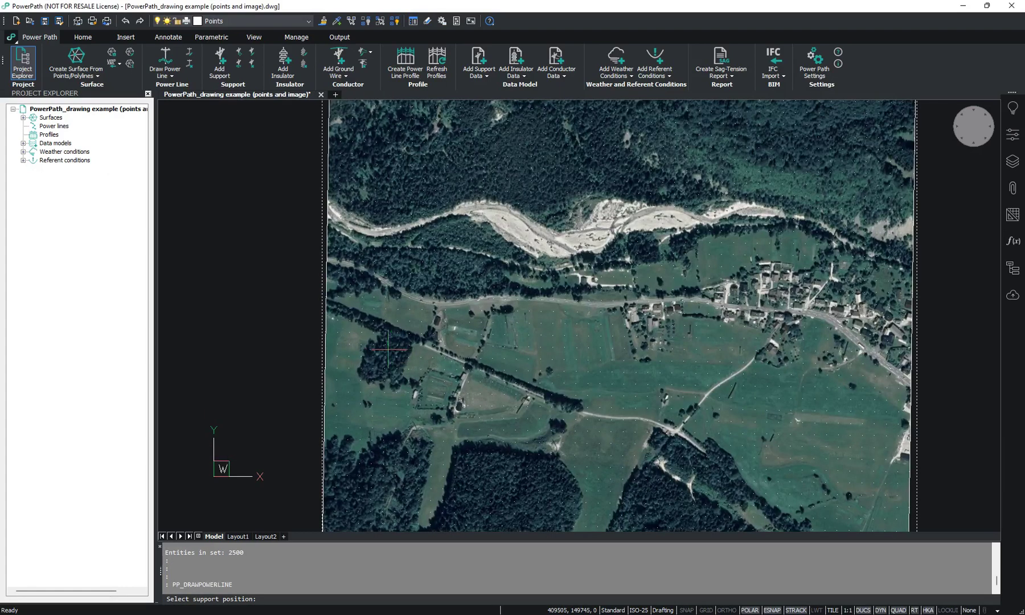
pyautogui.click(372, 335)
pyautogui.click(468, 393)
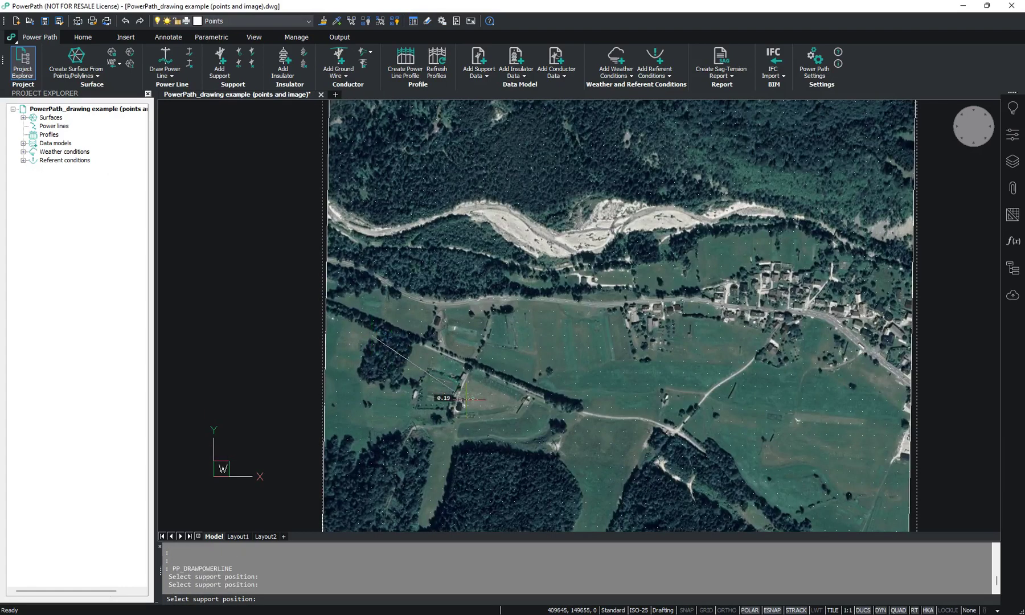
pyautogui.click(599, 428)
pyautogui.click(717, 376)
pyautogui.click(808, 282)
pyautogui.click(822, 158)
pyautogui.press('Return')
# - Move the power line's second support from the farmhouse southwest to the field edge near the forest
pyautogui.moveTo(510, 415); pyautogui.dragTo(518, 394, button='middle')
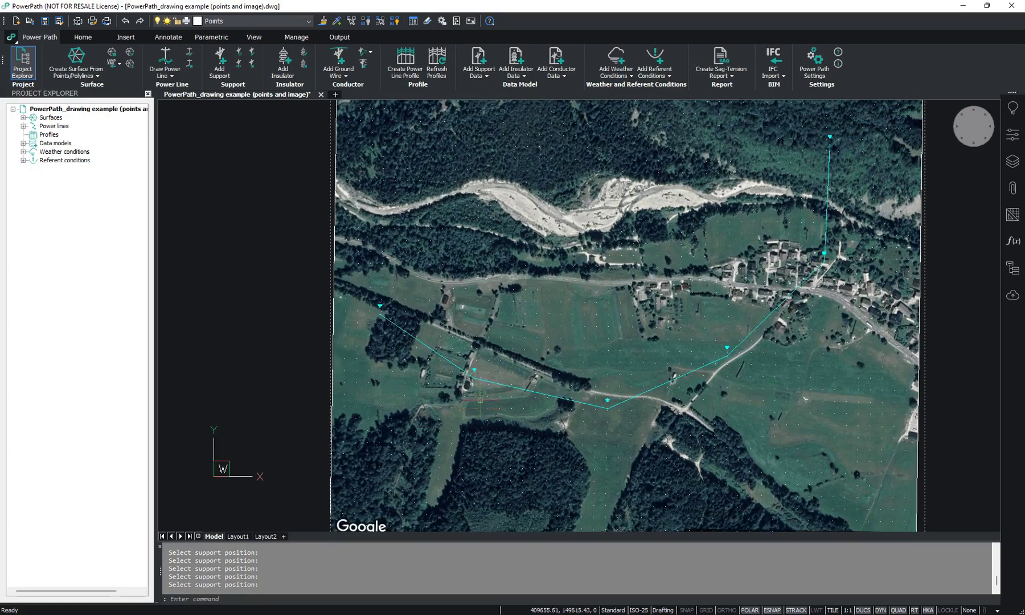
pyautogui.scroll(3, 482, 408)
pyautogui.click(471, 366)
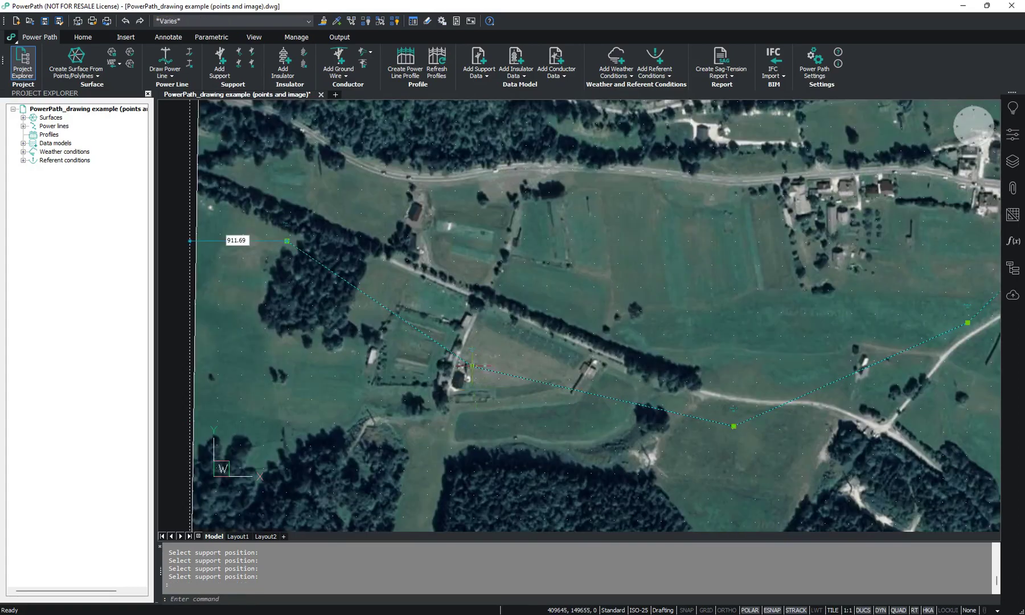
pyautogui.click(473, 365)
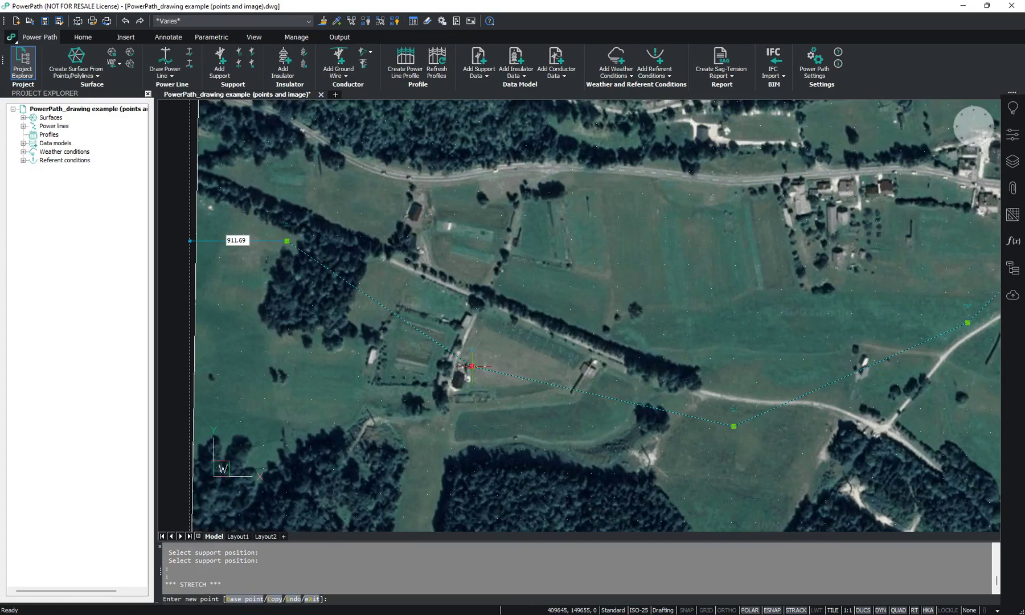
pyautogui.scroll(-3, 433, 421)
pyautogui.click(424, 426)
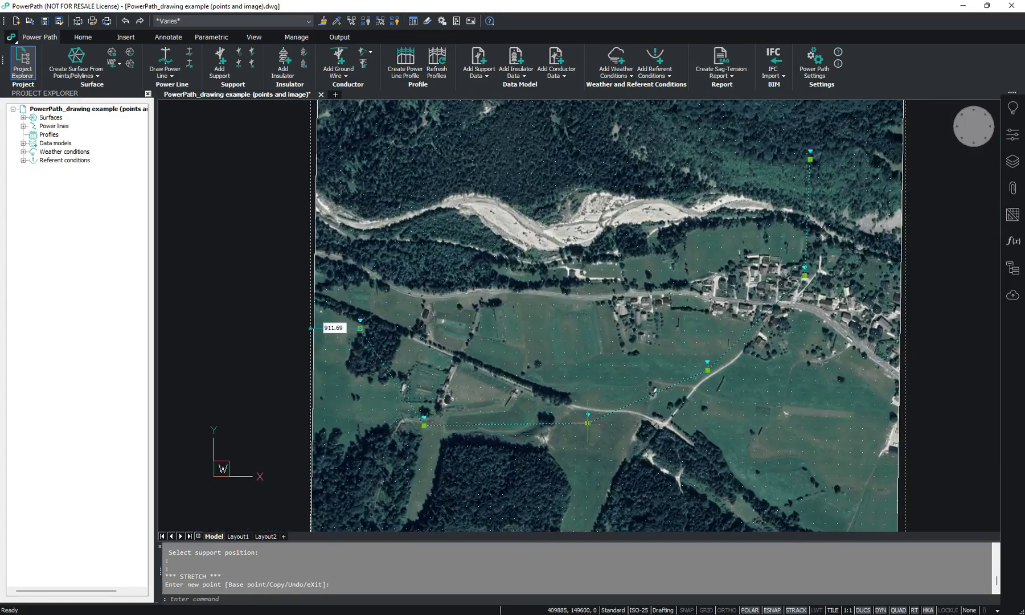
# - Move the third support north into the open field and the fourth support southeast beyond the diagonal road
pyautogui.click(587, 423)
pyautogui.click(574, 364)
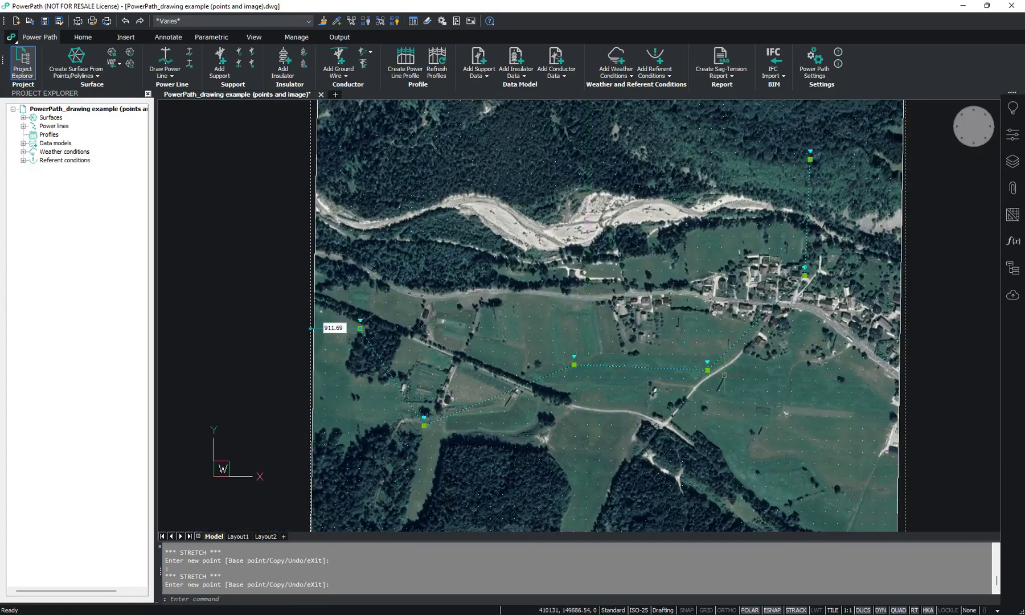
pyautogui.click(707, 369)
pyautogui.click(746, 424)
pyautogui.press('Escape')
# - Start adding supports to the power line, using the Suspension type and the Dalekovod-NAP2-11-J21 data model
pyautogui.moveTo(447, 321); pyautogui.dragTo(452, 299, button='middle')
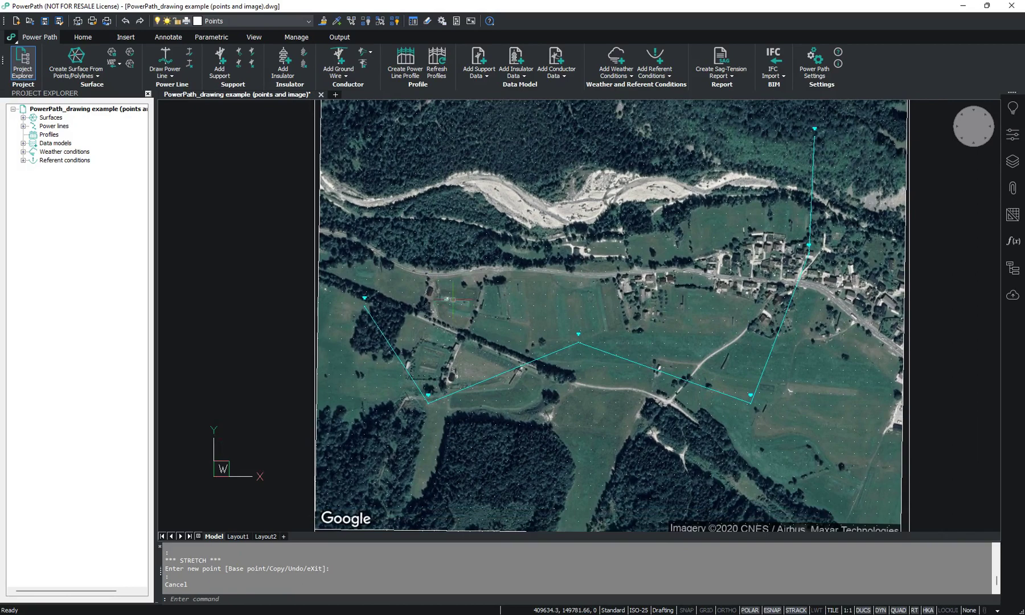
pyautogui.scroll(-2, 336, 308)
pyautogui.click(220, 60)
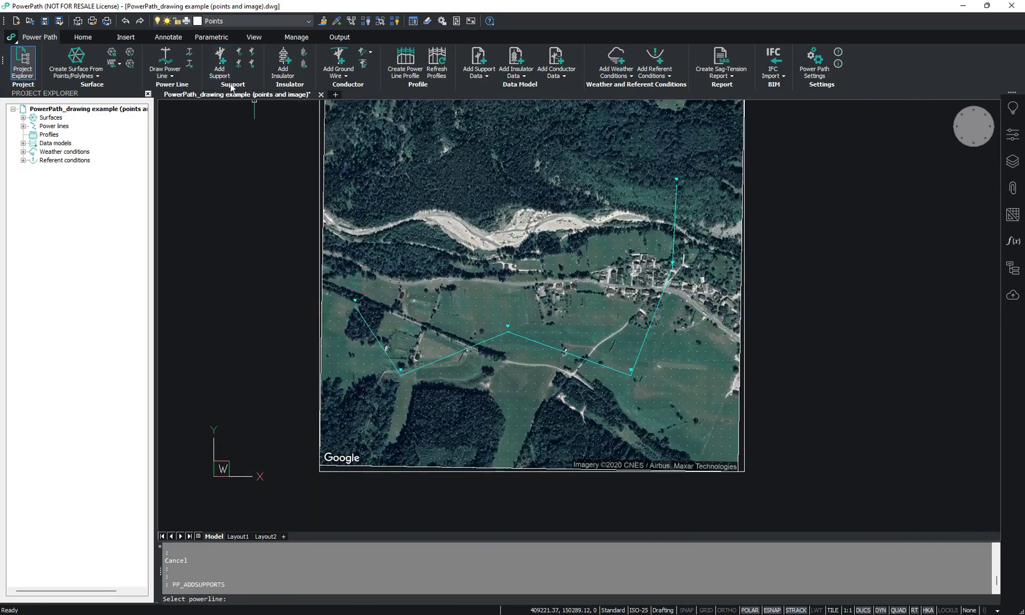
pyautogui.scroll(3, 390, 341)
pyautogui.click(373, 344)
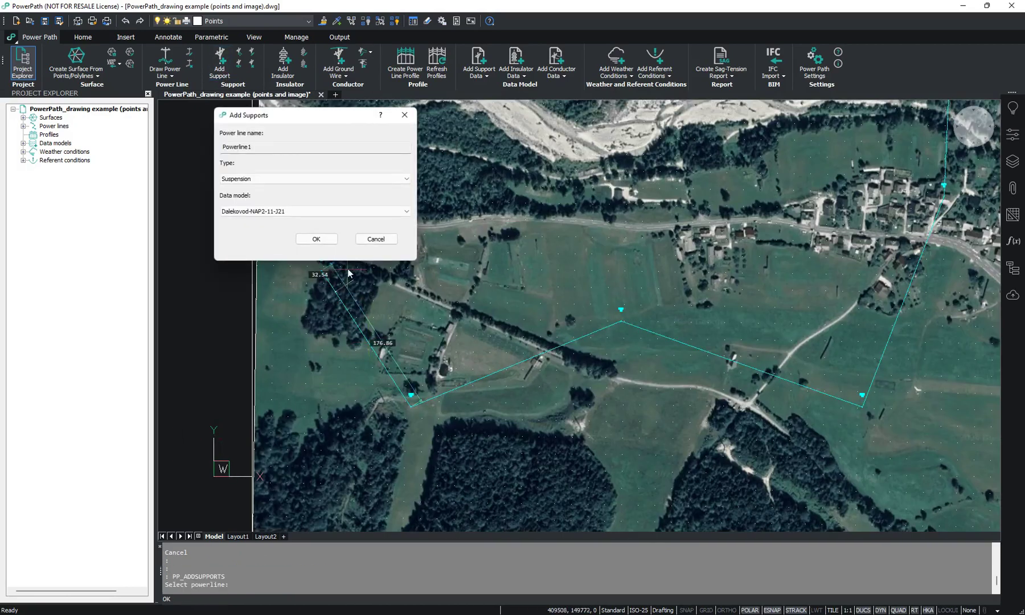
pyautogui.click(265, 180)
pyautogui.click(264, 181)
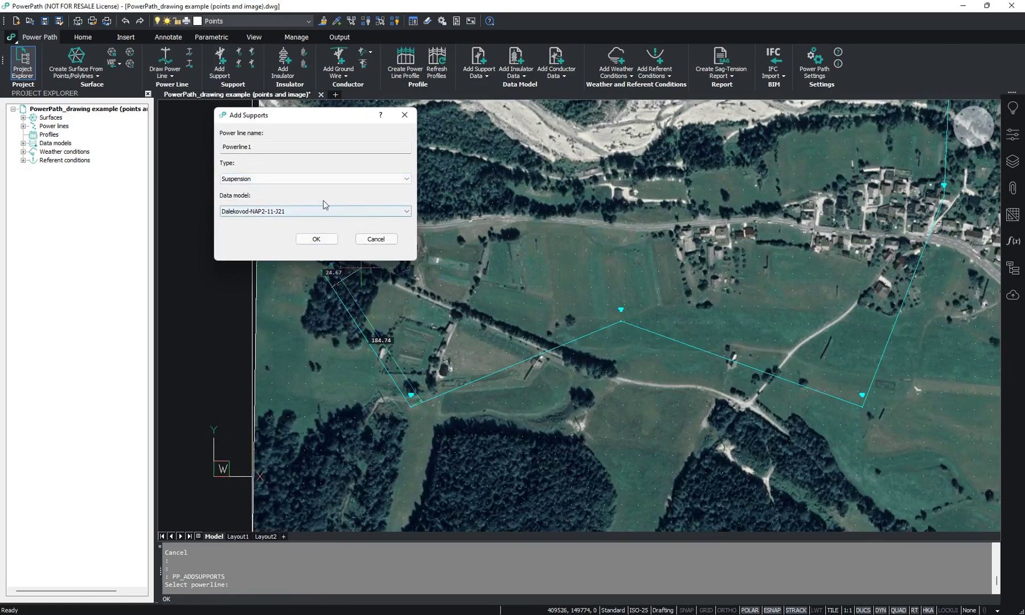
pyautogui.click(266, 213)
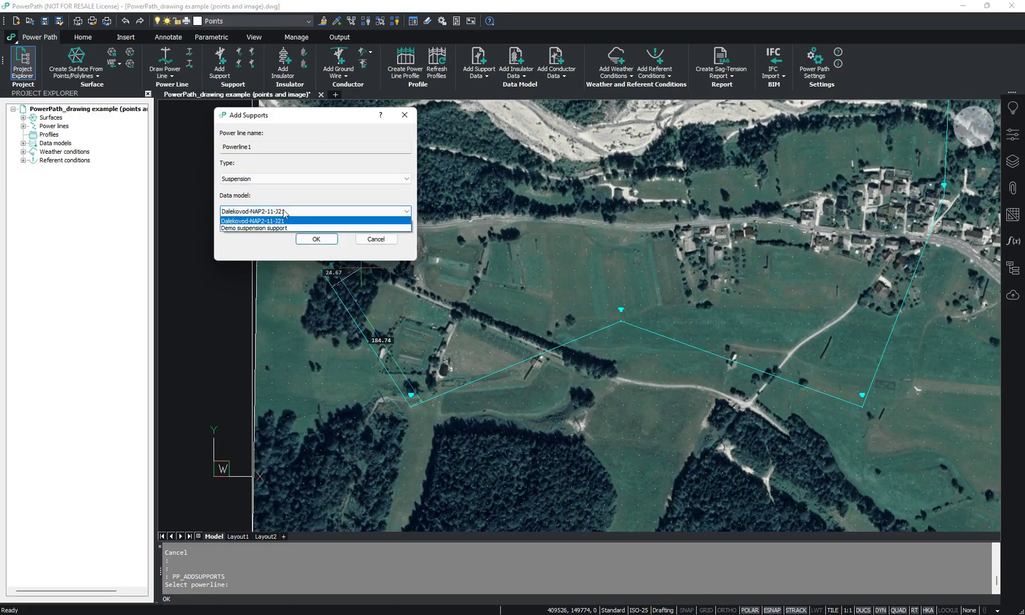
pyautogui.click(285, 221)
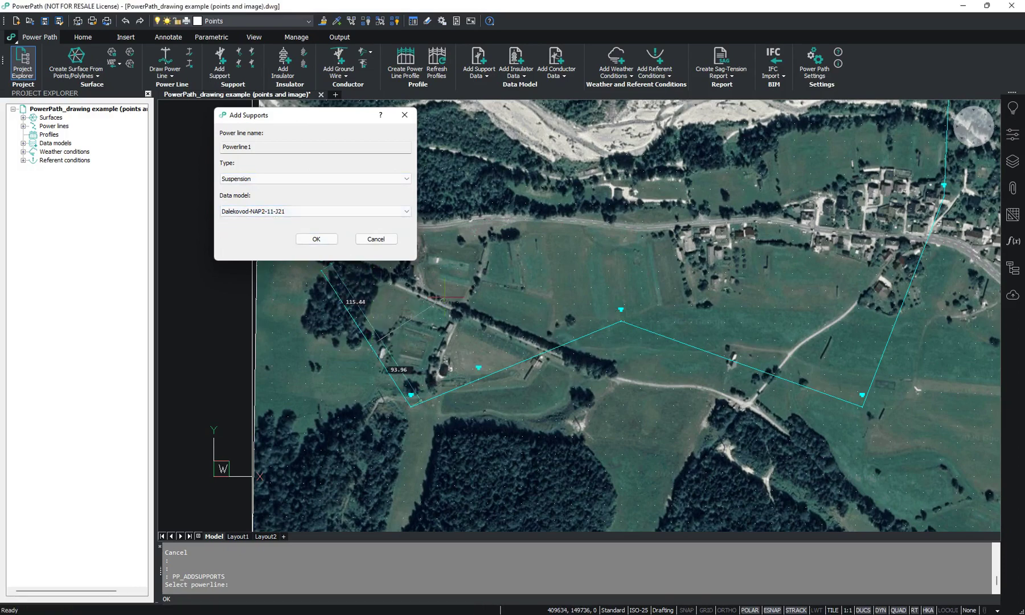
# - Place six suspension supports along the line: two each on the second and third spans, one each on the fourth and fifth
pyautogui.click(531, 281)
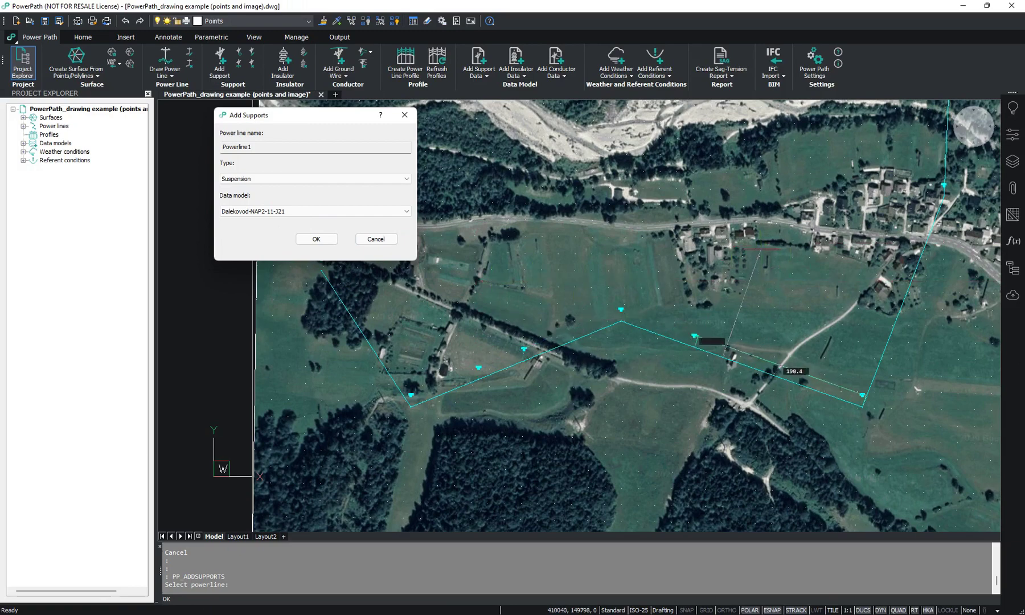
pyautogui.click(799, 269)
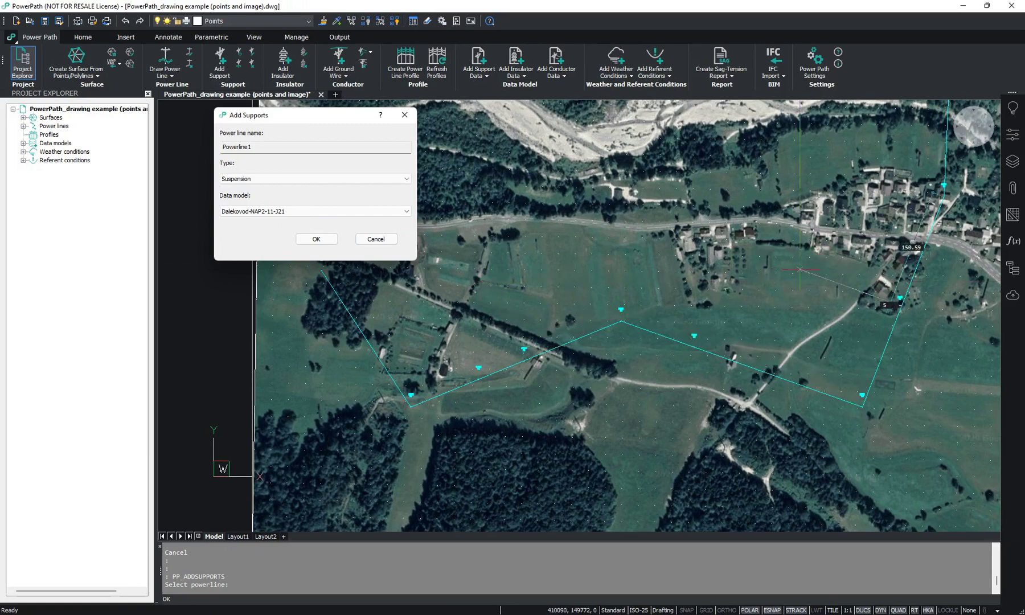
pyautogui.scroll(2, 871, 382)
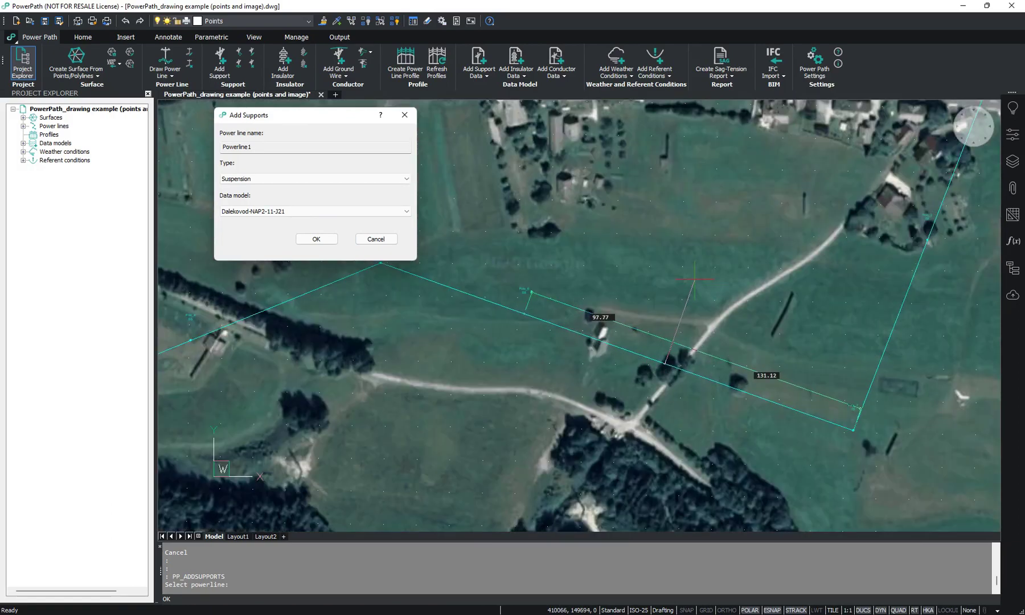
pyautogui.scroll(-4, 689, 277)
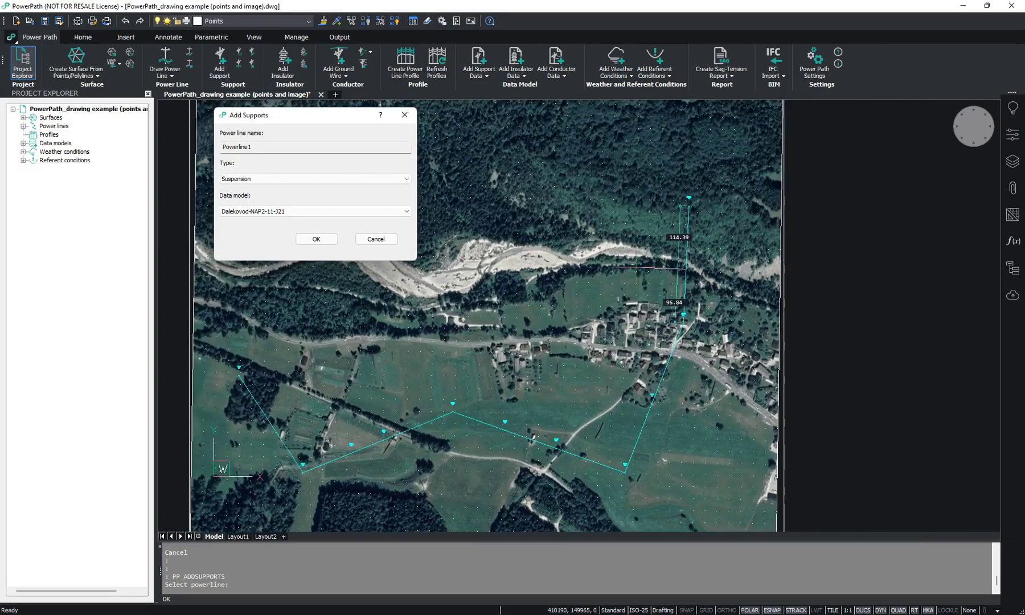
# - Extend the line northwest into the forest with a Tension support using the Dalekovod-ZAJ2-11-J21 data model, and finish adding supports
pyautogui.click(249, 180)
pyautogui.click(250, 192)
pyautogui.moveTo(681, 174); pyautogui.dragTo(664, 310, button='middle')
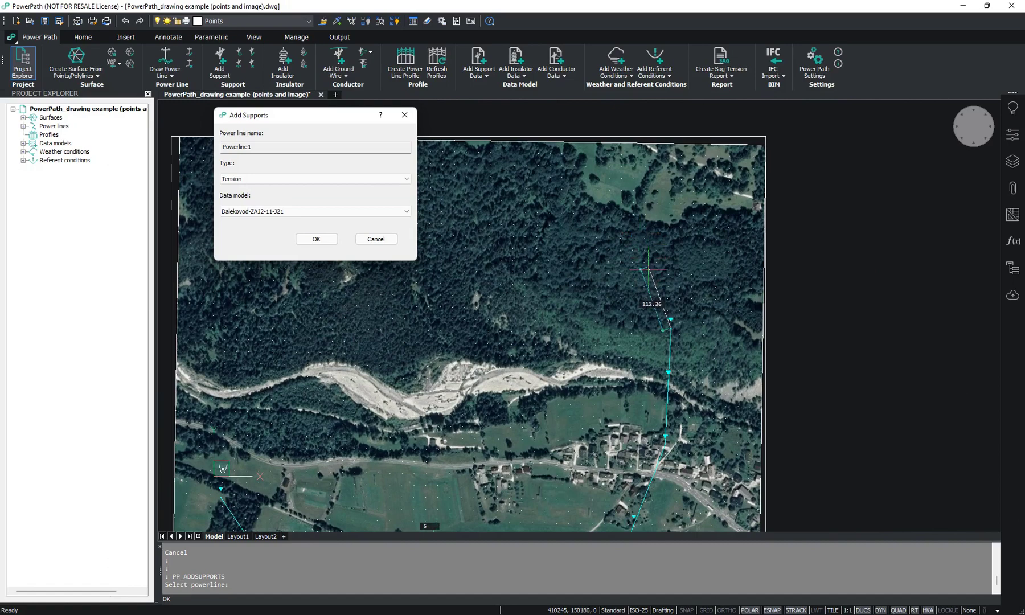
pyautogui.click(316, 240)
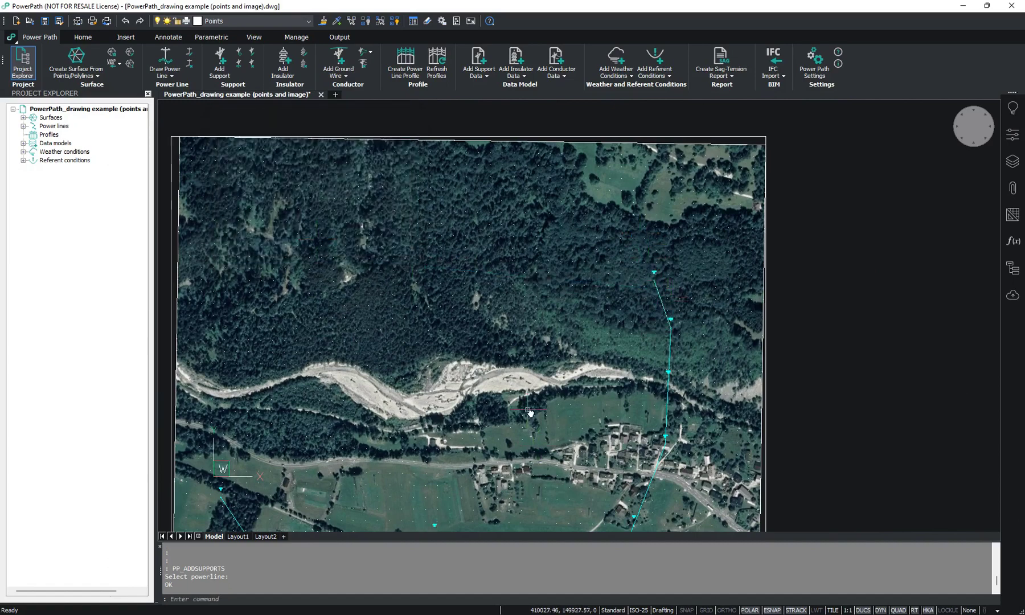
# - Show the power line and its supports in the Top Front Left 3D view
pyautogui.moveTo(533, 433); pyautogui.dragTo(570, 301, button='middle')
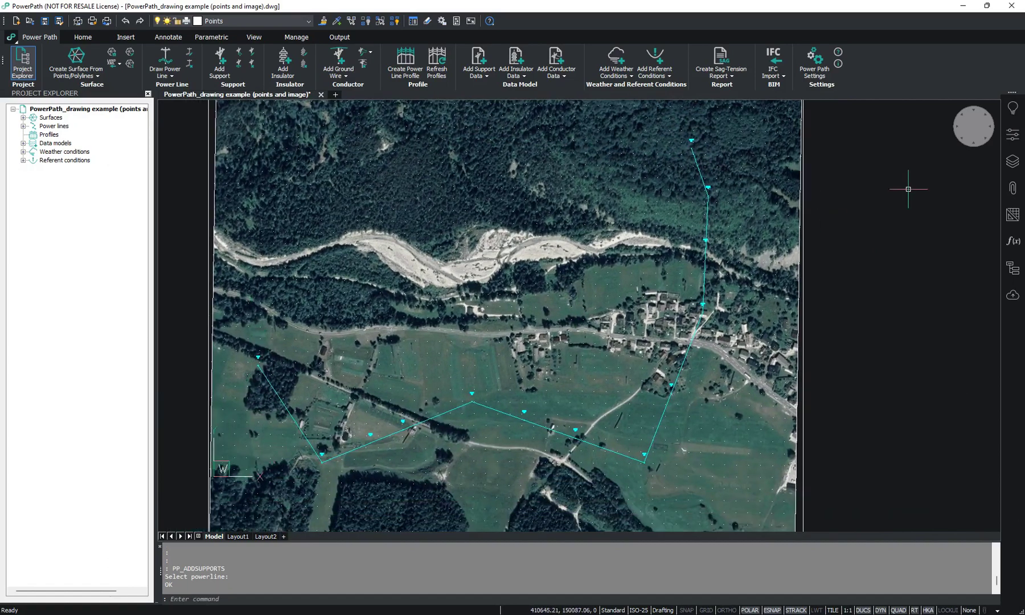
pyautogui.click(957, 139)
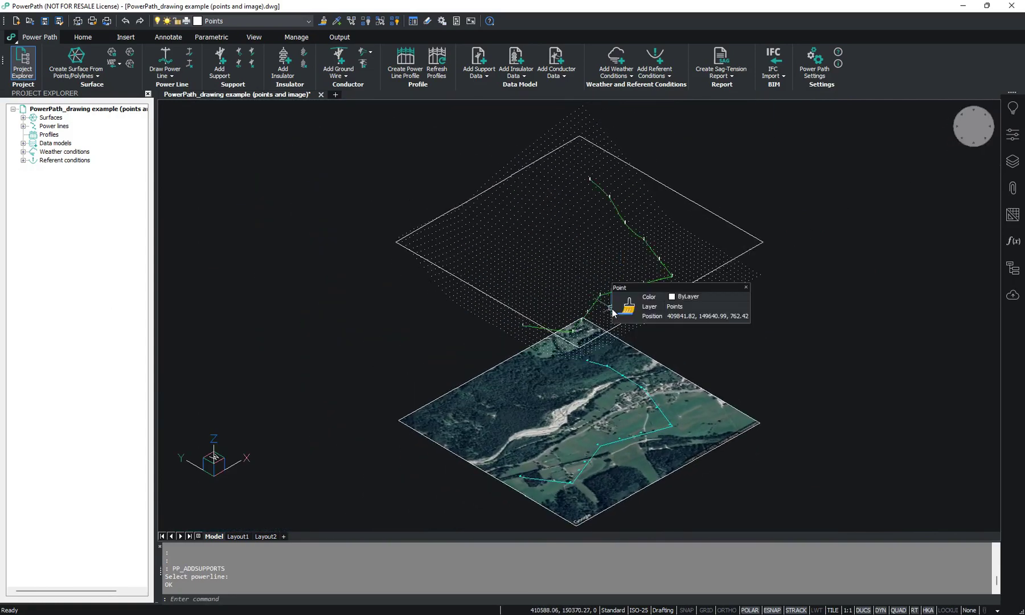
pyautogui.scroll(5, 640, 234)
pyautogui.scroll(6, 574, 412)
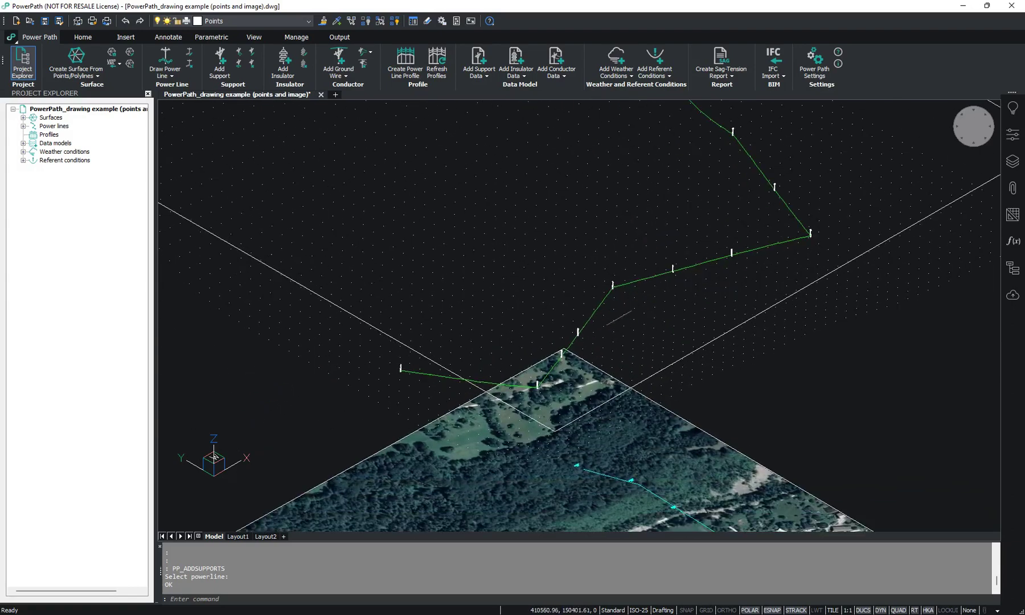
pyautogui.scroll(-8, 613, 369)
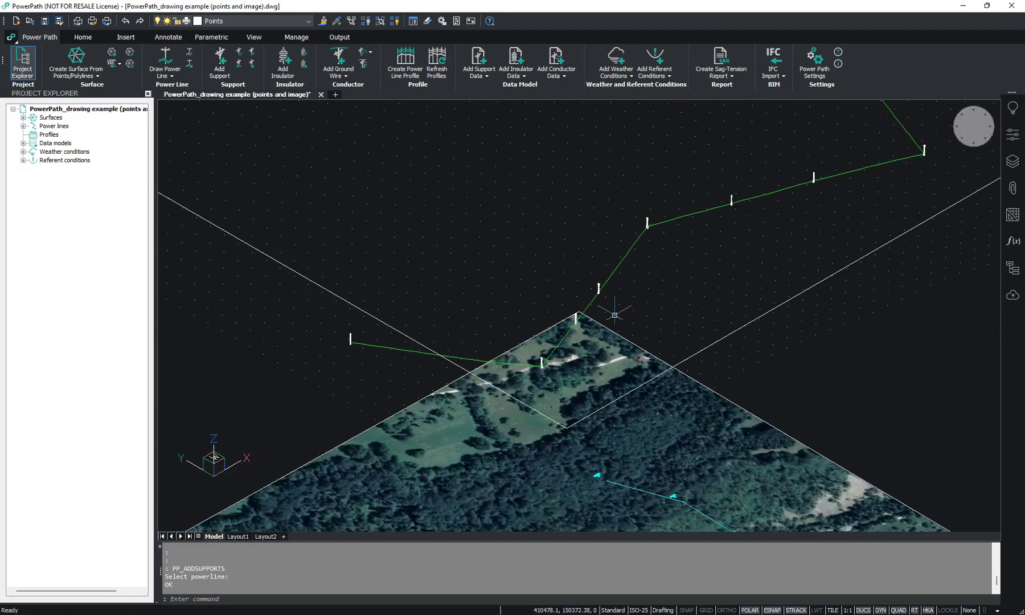
# - Remove the suspension support on the second span that stands closest to the line's second tension support
pyautogui.click(253, 63)
pyautogui.scroll(4, 558, 384)
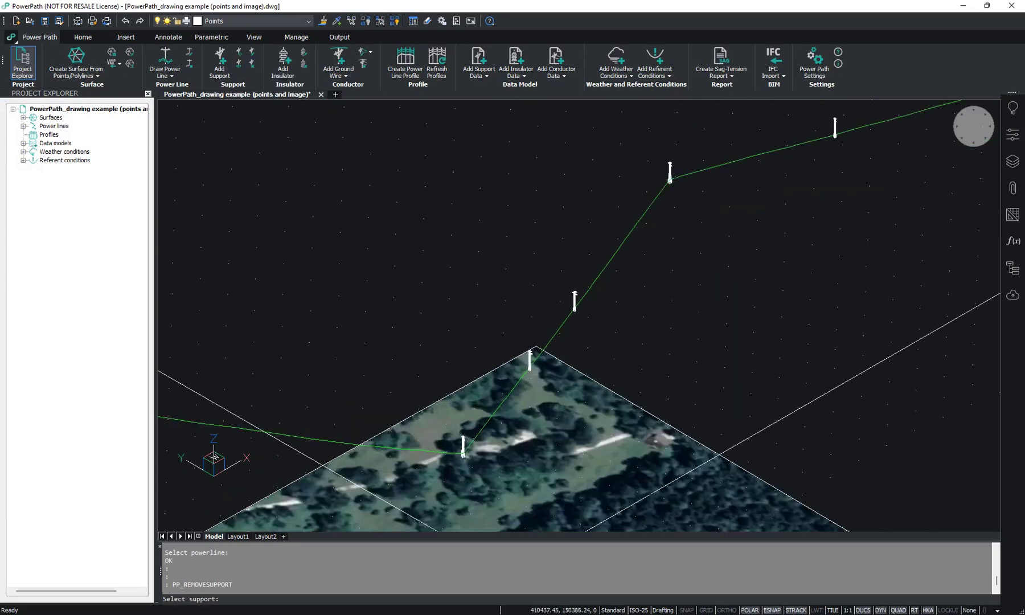
pyautogui.scroll(2, 533, 352)
pyautogui.scroll(-3, 629, 307)
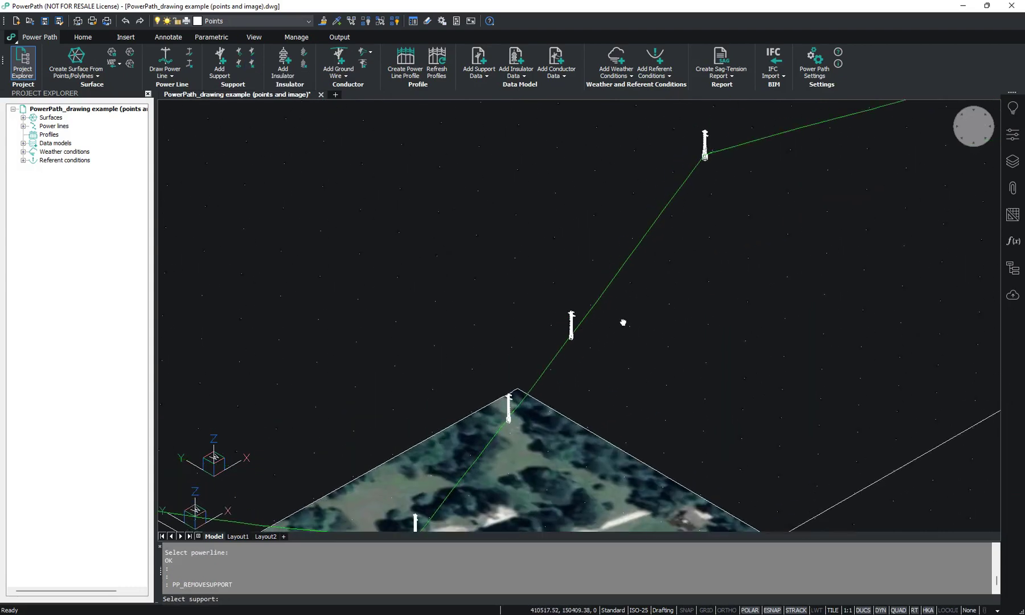
pyautogui.scroll(5, 525, 395)
pyautogui.click(486, 433)
pyautogui.scroll(-5, 482, 522)
# - Remove the two supports standing between the village support and the line's northernmost end support
pyautogui.moveTo(724, 306); pyautogui.dragTo(705, 458, button='middle')
pyautogui.moveTo(673, 263); pyautogui.dragTo(681, 309, button='middle')
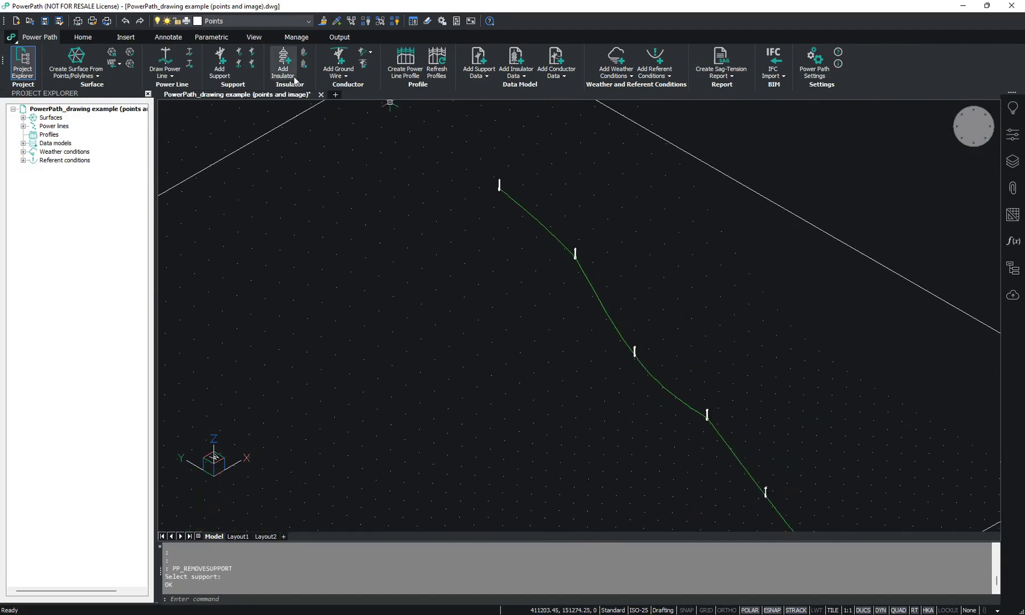
pyautogui.scroll(3, 597, 250)
pyautogui.moveTo(656, 324); pyautogui.dragTo(632, 242, button='middle')
pyautogui.scroll(-2, 591, 226)
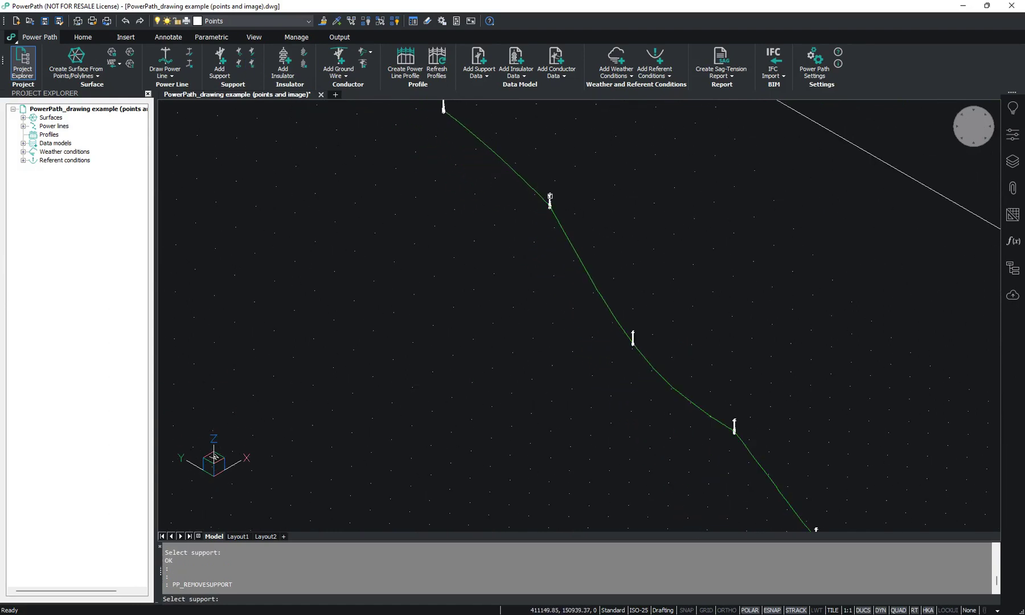
pyautogui.click(550, 196)
pyautogui.scroll(-3, 550, 196)
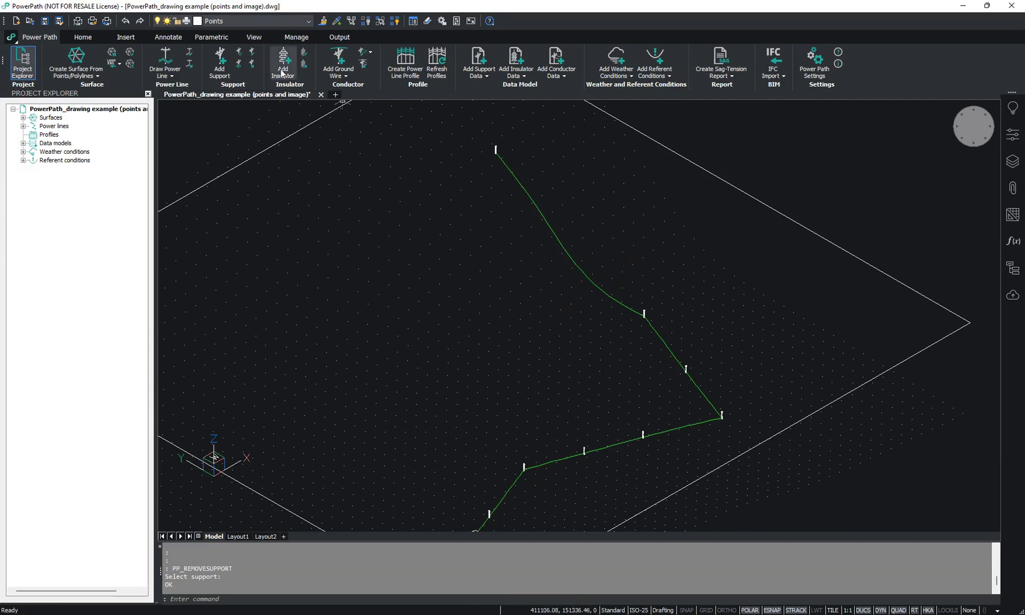
# - Start adding an insulator and select the power line's first support at its western end
pyautogui.scroll(-3, 504, 297)
pyautogui.moveTo(531, 330); pyautogui.dragTo(530, 303, button='middle')
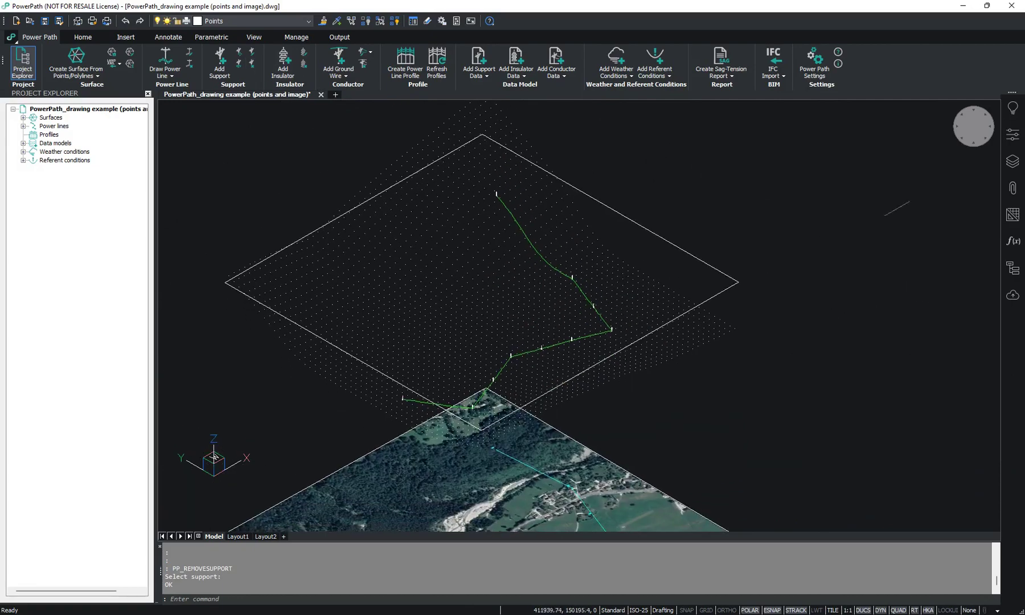
pyautogui.moveTo(437, 387); pyautogui.dragTo(497, 331, button='middle')
pyautogui.moveTo(520, 423); pyautogui.dragTo(500, 380, button='middle')
pyautogui.moveTo(523, 464); pyautogui.dragTo(535, 357, button='middle')
pyautogui.scroll(2, 511, 341)
pyautogui.moveTo(512, 275); pyautogui.dragTo(531, 449, button='middle')
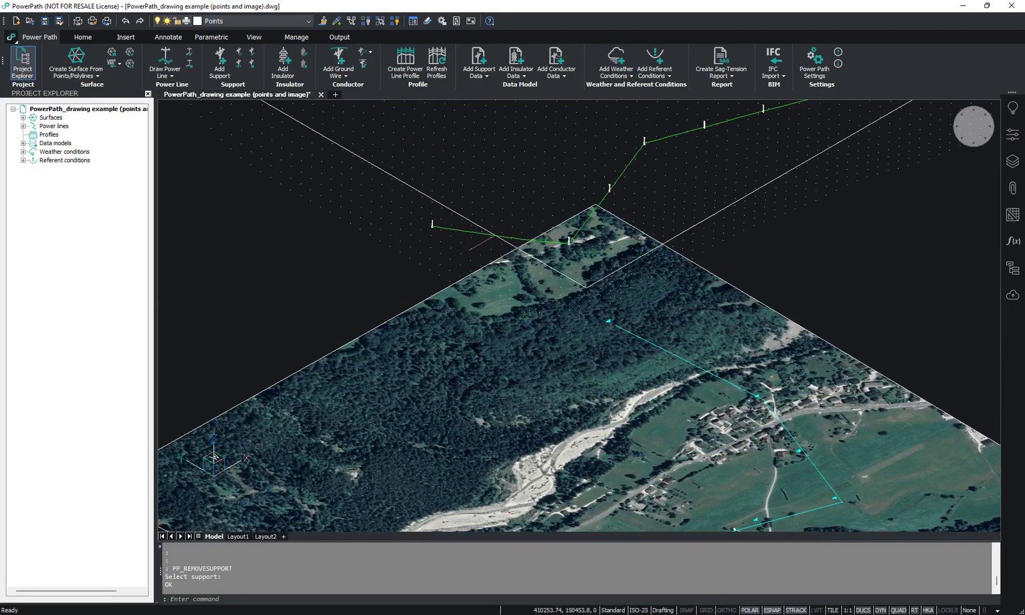
pyautogui.scroll(5, 459, 214)
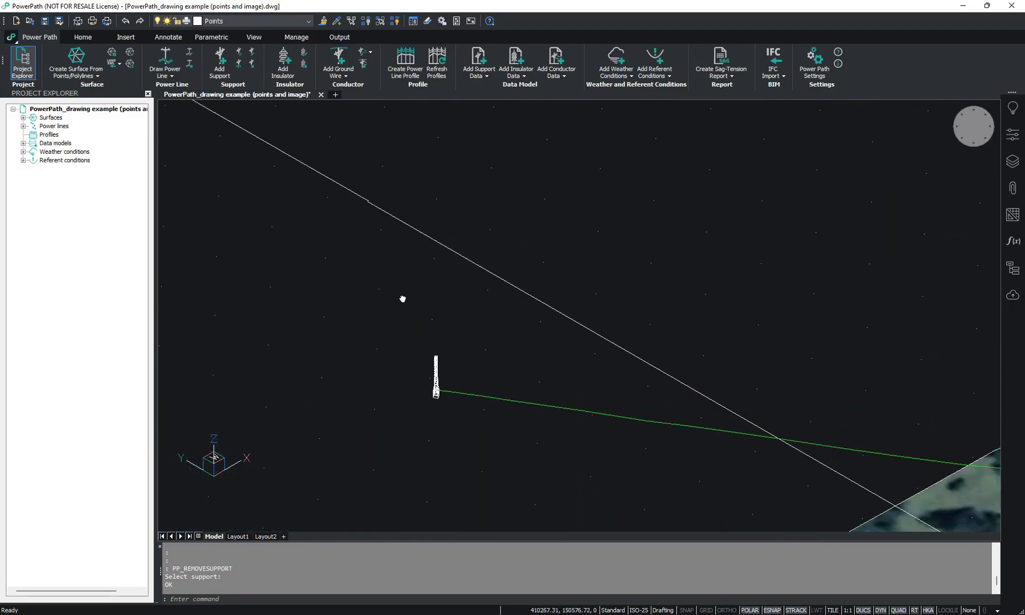
pyautogui.click(303, 64)
pyautogui.scroll(3, 419, 353)
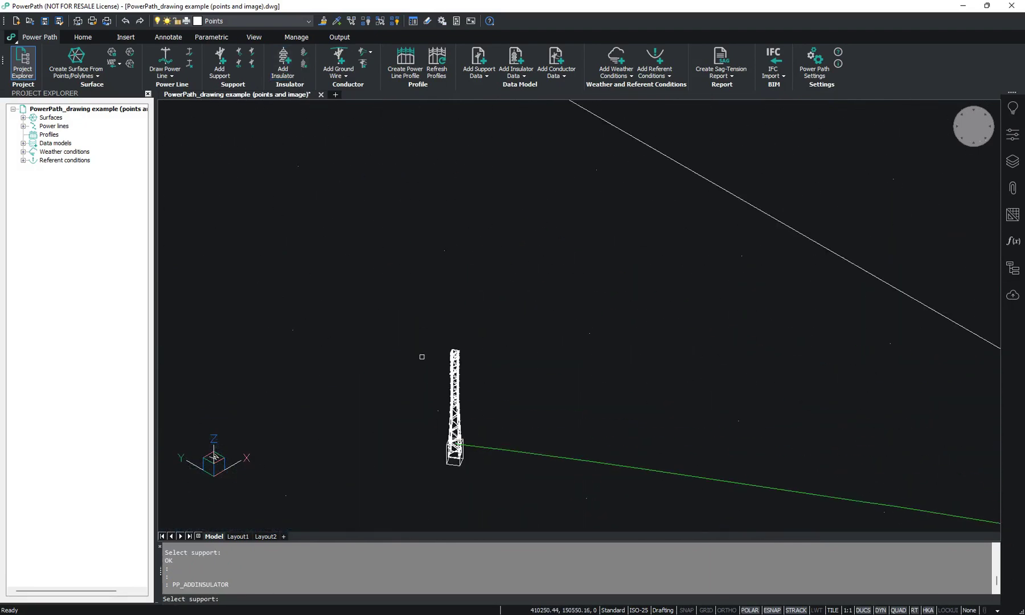
pyautogui.click(459, 386)
# - Add a Strain insulator, model Metal-Product-DZL-1-27-ZS-2, at attachment point AP3 and apply it to all supports of the same data model
pyautogui.scroll(5, 549, 302)
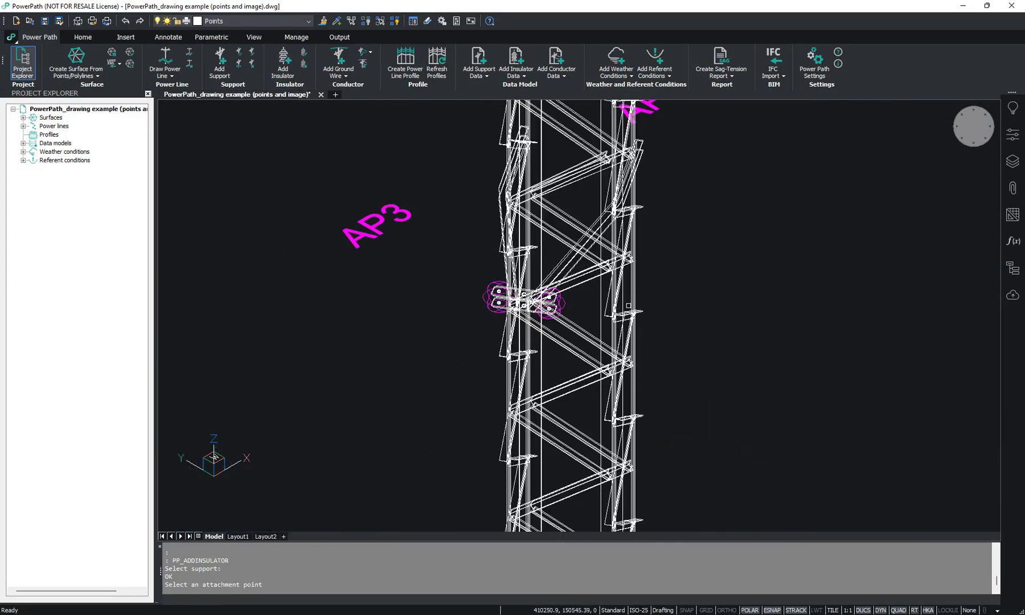
pyautogui.scroll(1, 564, 305)
pyautogui.scroll(-1, 564, 307)
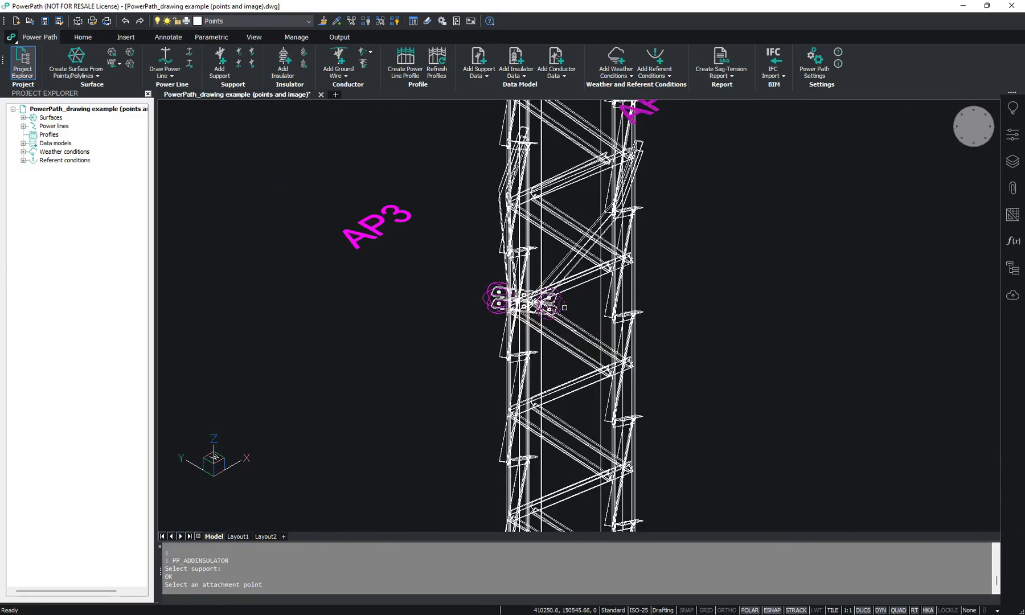
pyautogui.moveTo(560, 321); pyautogui.dragTo(541, 373, button='middle')
pyautogui.click(543, 359)
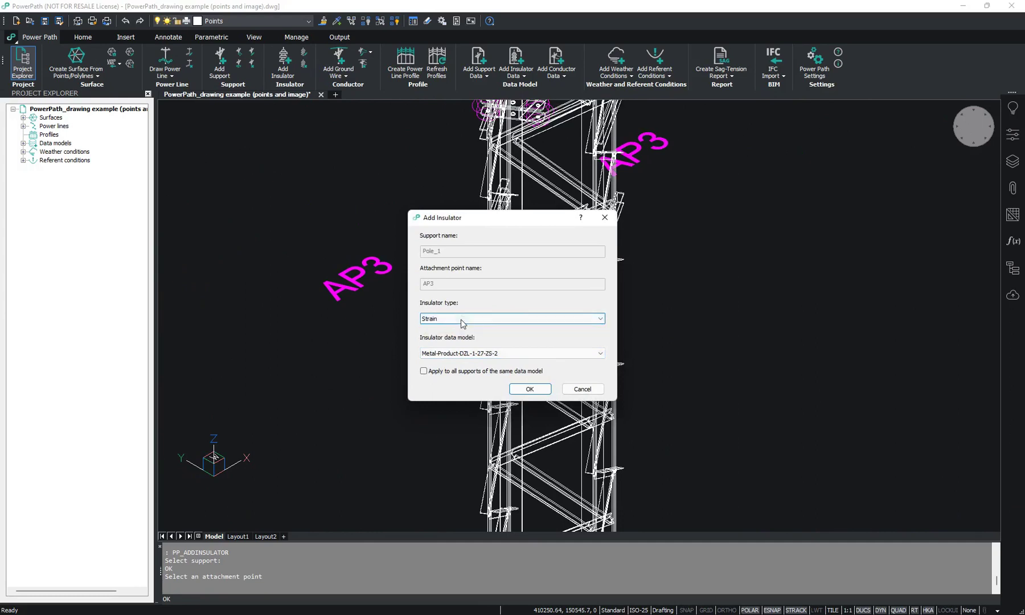
pyautogui.click(485, 353)
pyautogui.click(481, 360)
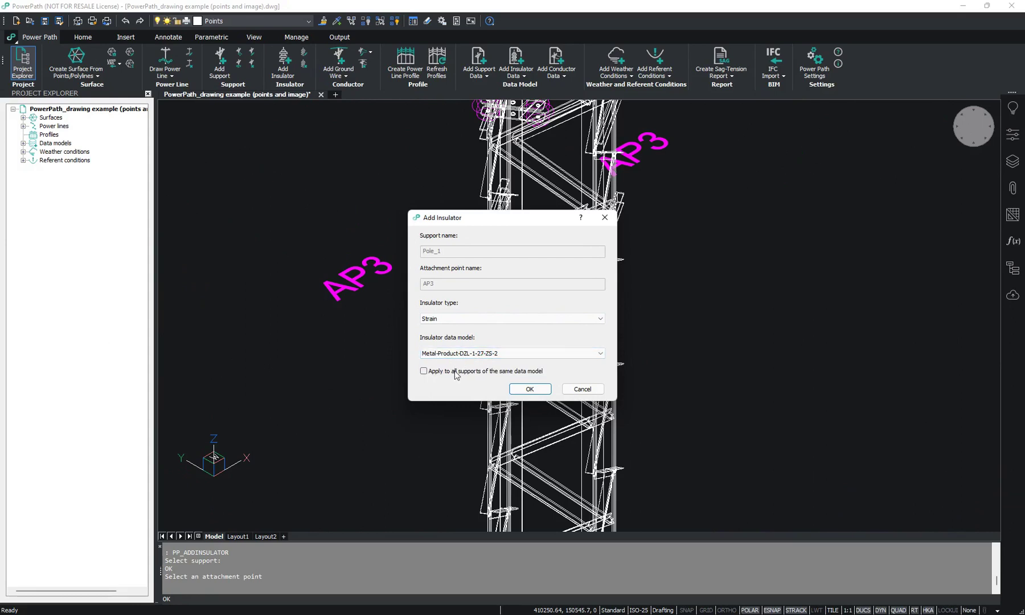
pyautogui.click(535, 390)
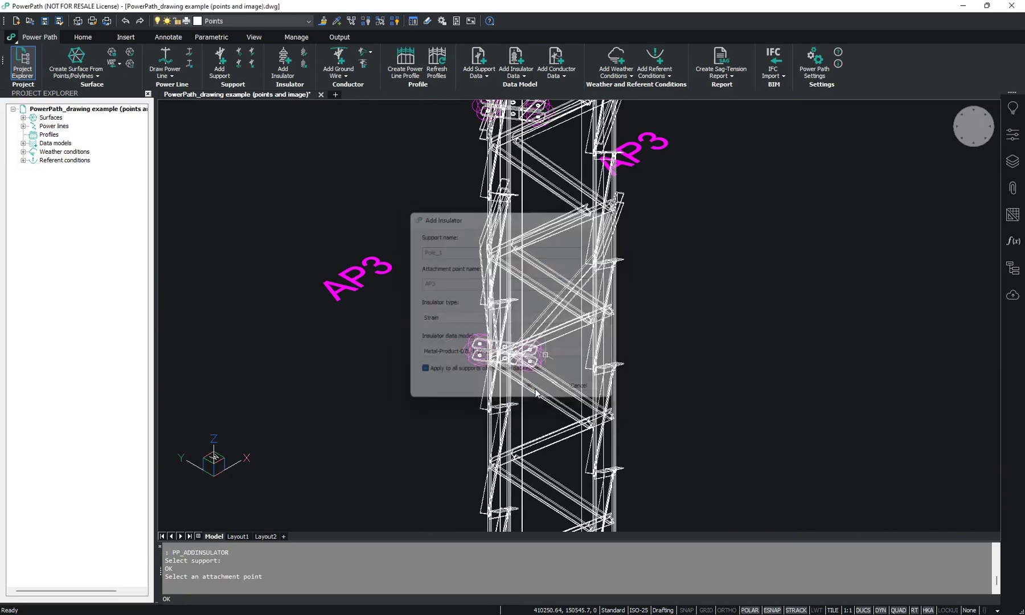
# - Examine the insulators on the first and second tension supports of the power line
pyautogui.scroll(-3, 735, 323)
pyautogui.moveTo(735, 323); pyautogui.dragTo(725, 361, button='middle')
pyautogui.scroll(-4, 600, 355)
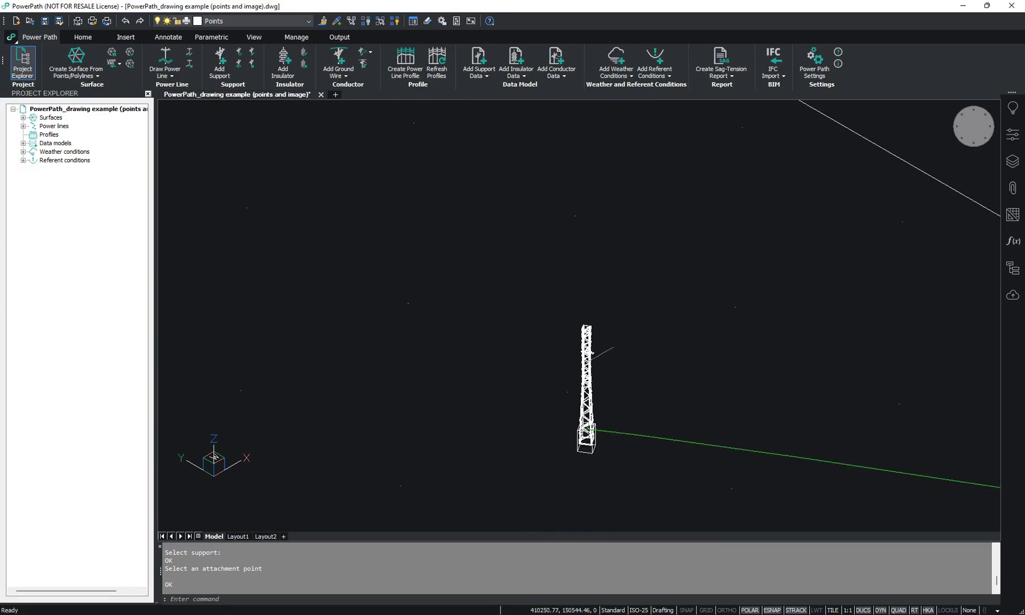
pyautogui.scroll(6, 598, 356)
pyautogui.scroll(-7, 587, 370)
pyautogui.moveTo(748, 397); pyautogui.dragTo(360, 318, button='middle')
pyautogui.scroll(-8, 360, 317)
pyautogui.scroll(5, 581, 336)
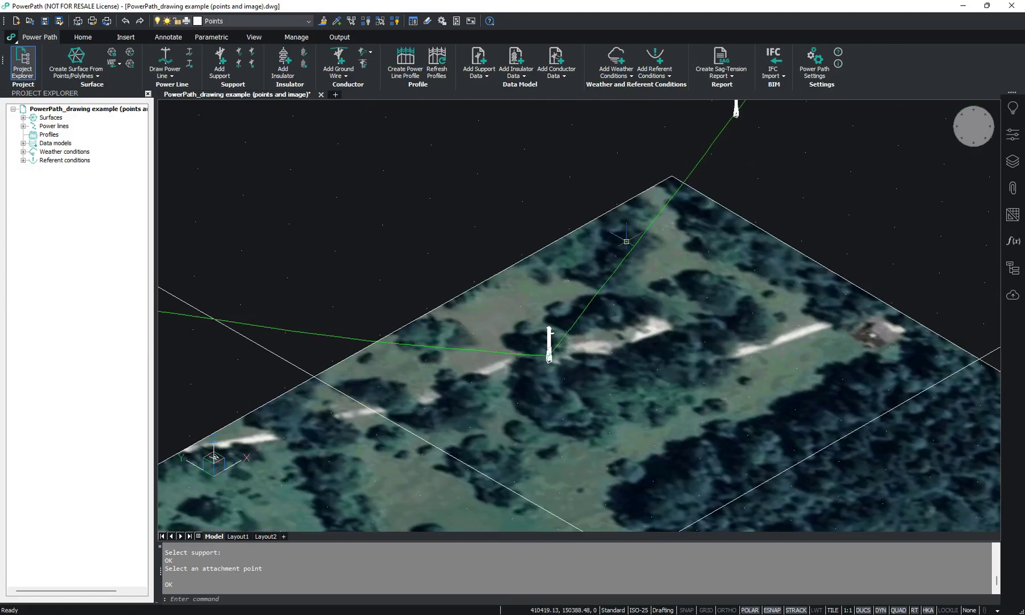
pyautogui.moveTo(630, 249); pyautogui.dragTo(657, 222, button='middle')
pyautogui.scroll(10, 575, 308)
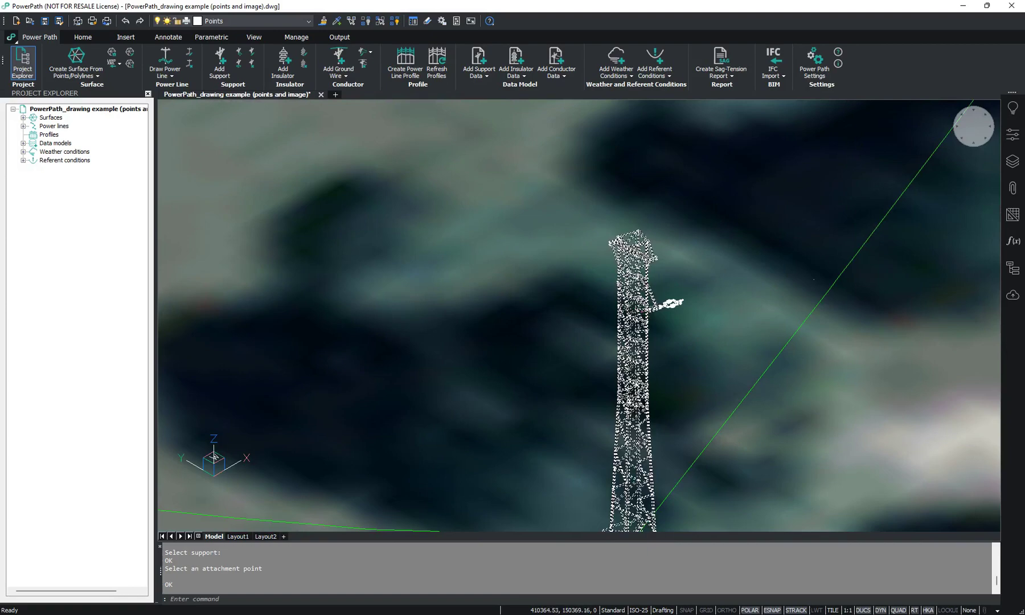
pyautogui.scroll(-5, 642, 311)
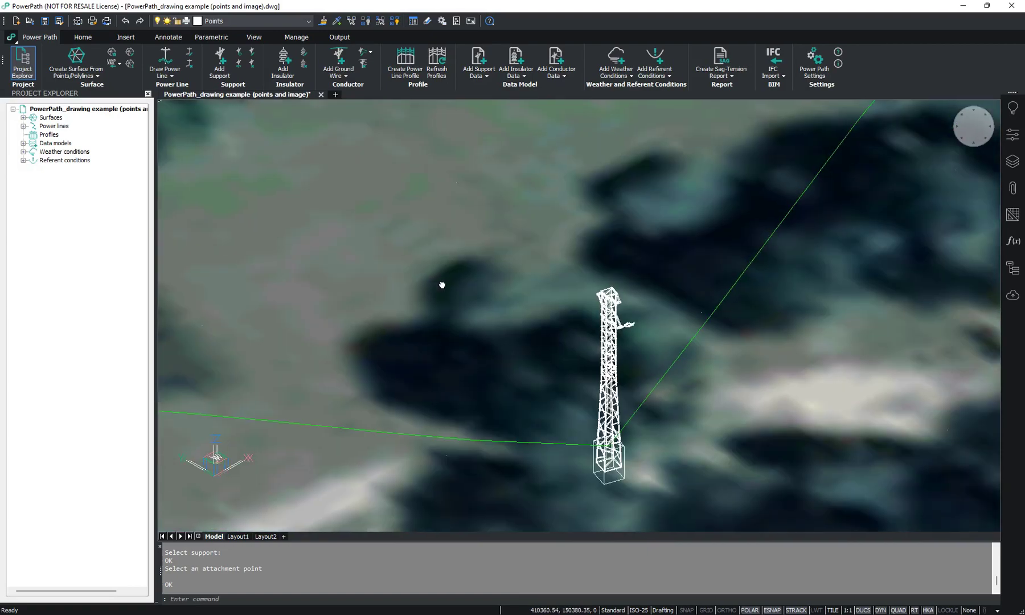
pyautogui.scroll(-10, 435, 284)
pyautogui.scroll(6, 412, 287)
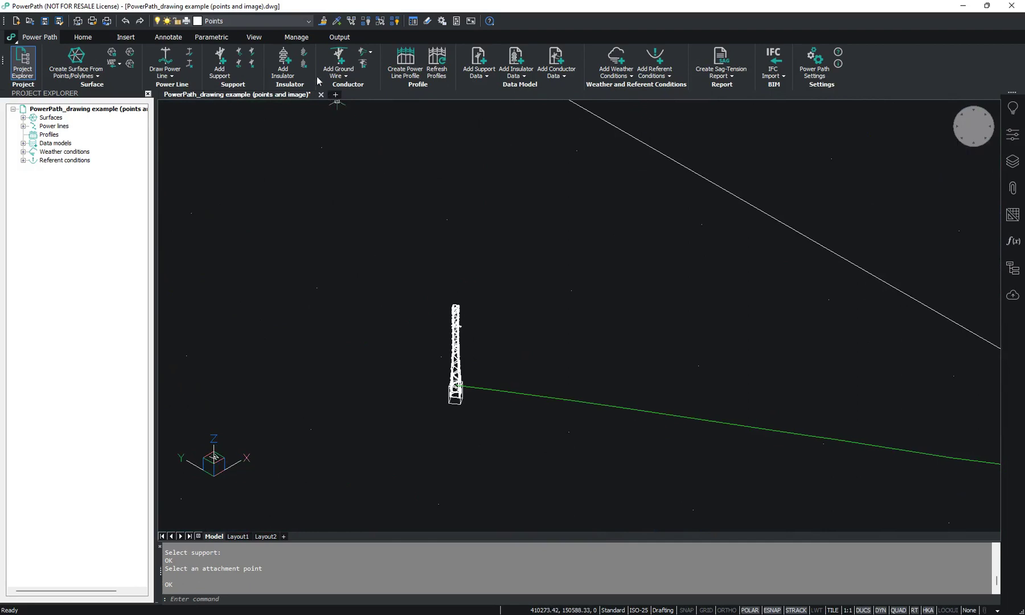
# - Edit the first support's insulators, assigning Metal-Product-DZL-1-27-ZS-2 to AP1 and AP2 front and back and to AP3 back
pyautogui.click(303, 53)
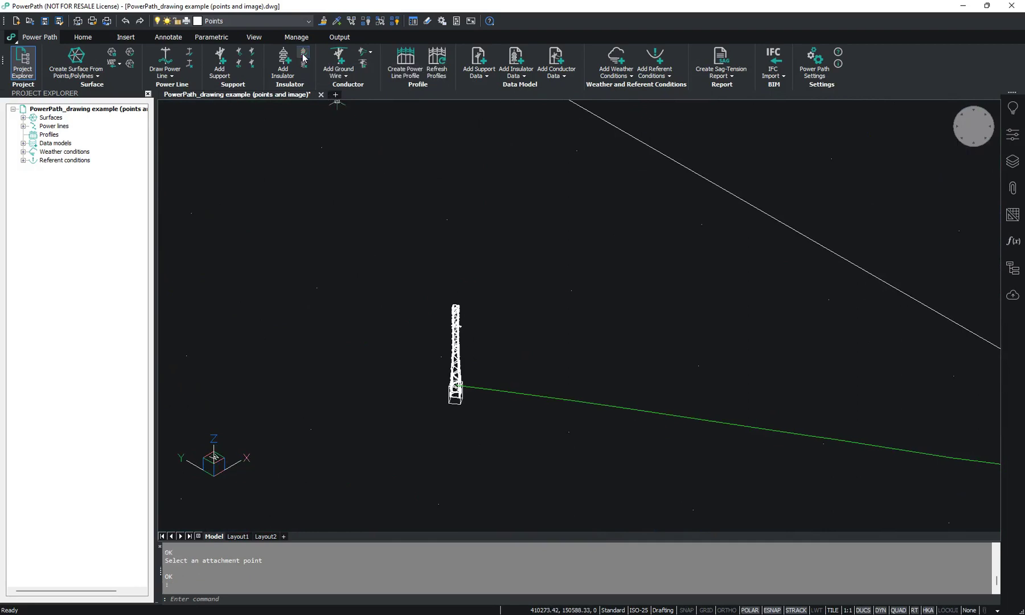
pyautogui.click(463, 350)
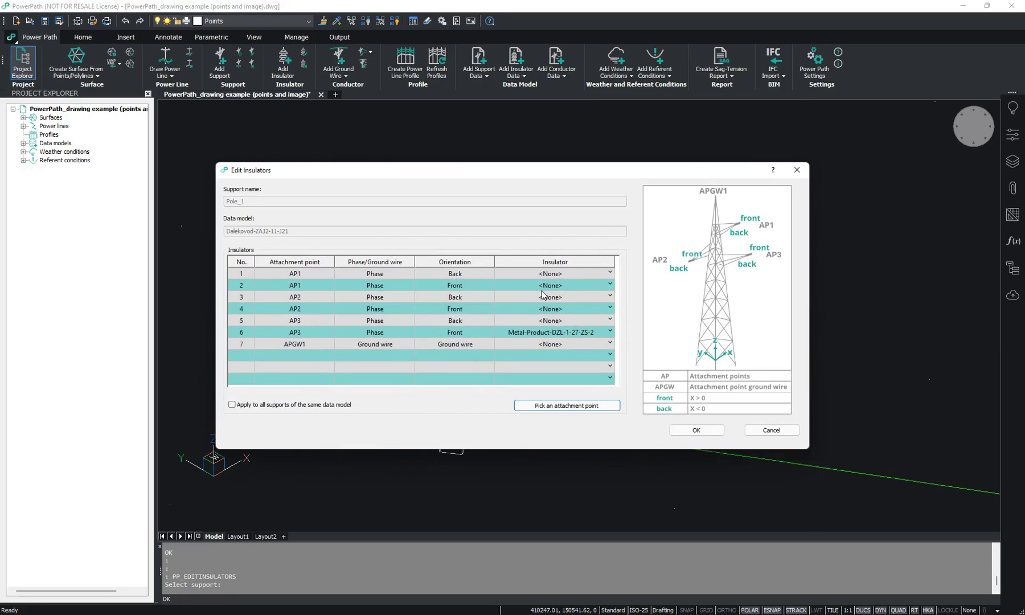
pyautogui.click(545, 278)
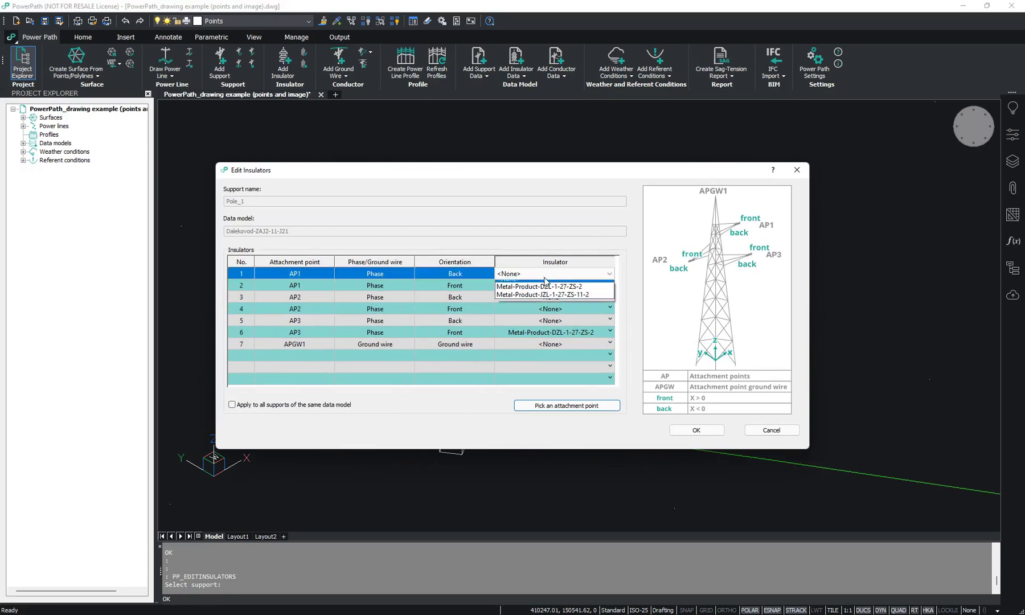
pyautogui.click(545, 292)
pyautogui.click(545, 286)
pyautogui.click(544, 304)
pyautogui.click(545, 297)
pyautogui.click(544, 315)
pyautogui.click(544, 311)
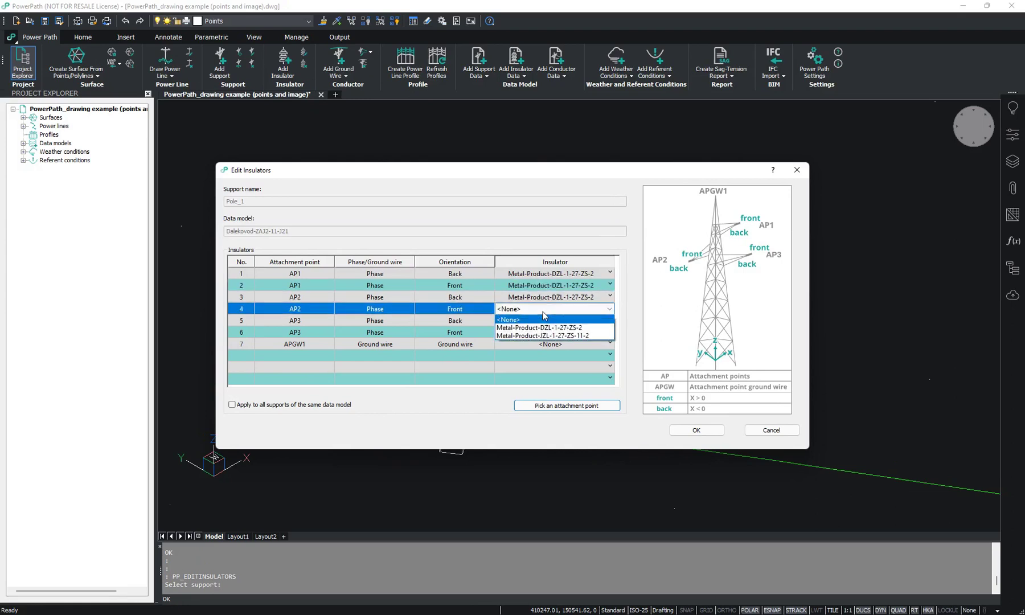
pyautogui.click(544, 327)
pyautogui.click(541, 322)
pyautogui.click(542, 339)
# - Assign Clamp-Placeholder to ground wire attachment point APGW1 and apply the insulators to all supports of the same data model
pyautogui.click(542, 345)
pyautogui.click(535, 364)
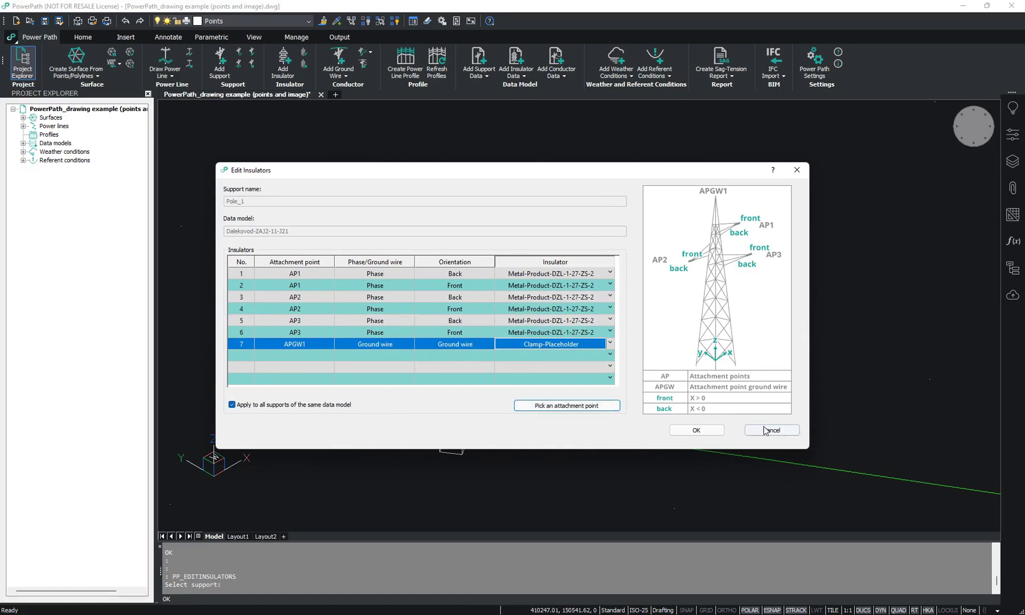
pyautogui.click(702, 430)
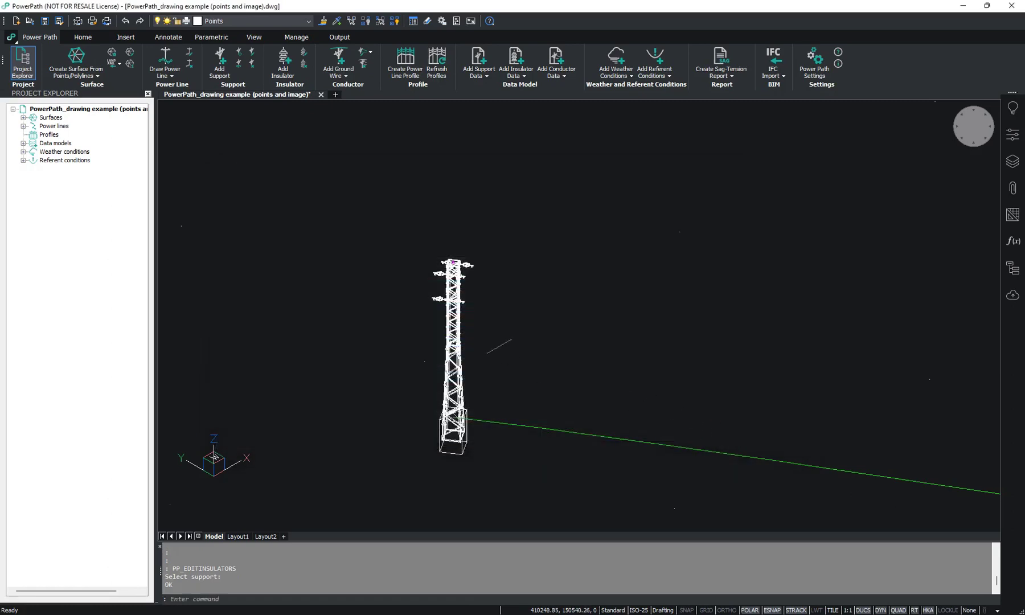
# - Examine the insulators on the power line's first and second tension supports
pyautogui.scroll(2, 471, 251)
pyautogui.scroll(1, 456, 307)
pyautogui.scroll(-4, 458, 317)
pyautogui.scroll(-1, 459, 318)
pyautogui.scroll(-2, 729, 371)
pyautogui.moveTo(838, 389); pyautogui.dragTo(514, 342, button='middle')
pyautogui.moveTo(909, 364); pyautogui.dragTo(434, 304, button='middle')
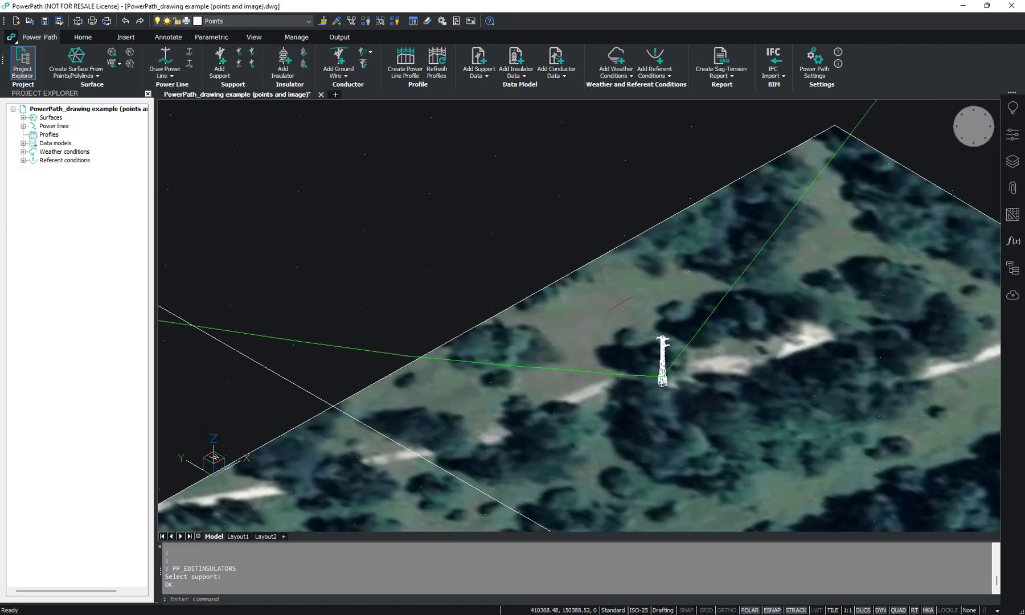
pyautogui.scroll(3, 648, 356)
pyautogui.scroll(-4, 708, 344)
# - Edit the insulators of the suspension support Pole_3, assigning HUBBEL-80S028-0F09 to AP1, AP2 and AP3
pyautogui.moveTo(801, 259); pyautogui.dragTo(650, 406, button='middle')
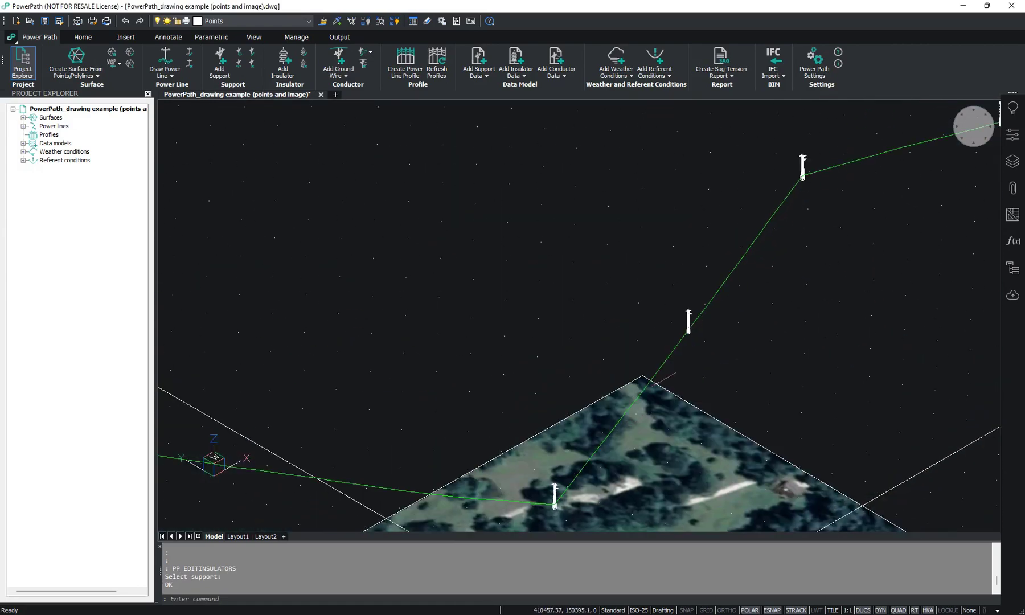
pyautogui.scroll(6, 700, 319)
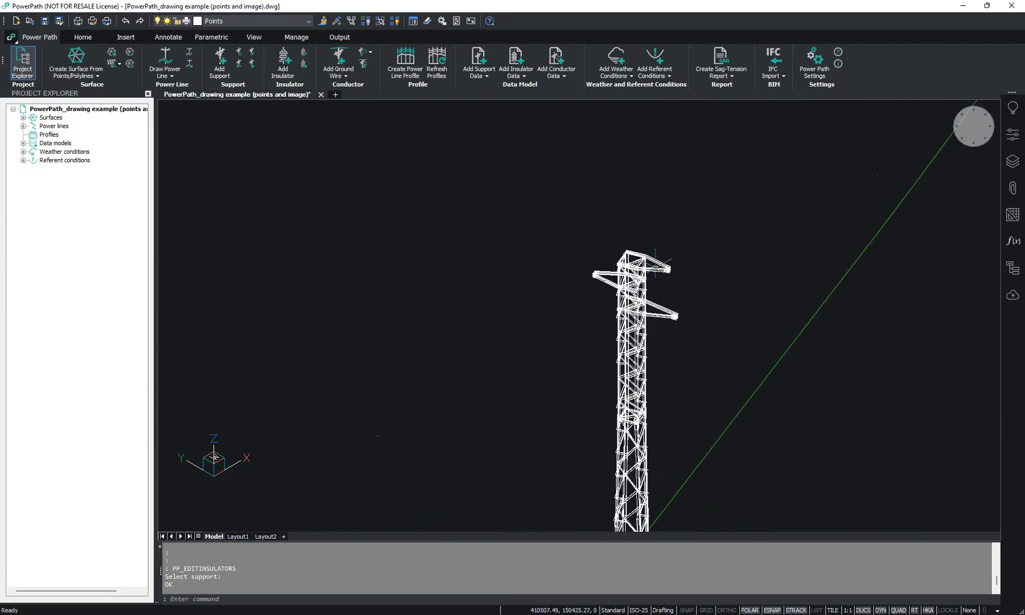
pyautogui.click(304, 59)
pyautogui.click(671, 259)
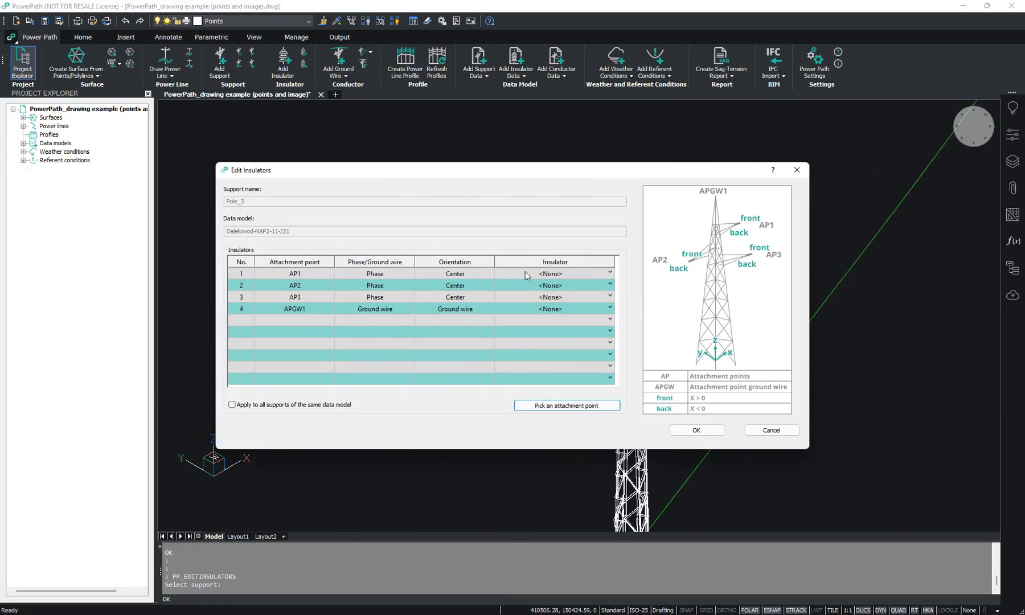
pyautogui.click(537, 274)
pyautogui.click(538, 275)
pyautogui.click(542, 297)
pyautogui.click(540, 289)
pyautogui.click(539, 286)
pyautogui.click(538, 304)
pyautogui.click(538, 296)
pyautogui.click(539, 297)
pyautogui.click(536, 315)
# - Assign Clamp-Placeholder to the suspension support's APGW1 and apply the set to all supports of the same data model
pyautogui.click(538, 309)
pyautogui.click(538, 309)
pyautogui.click(536, 333)
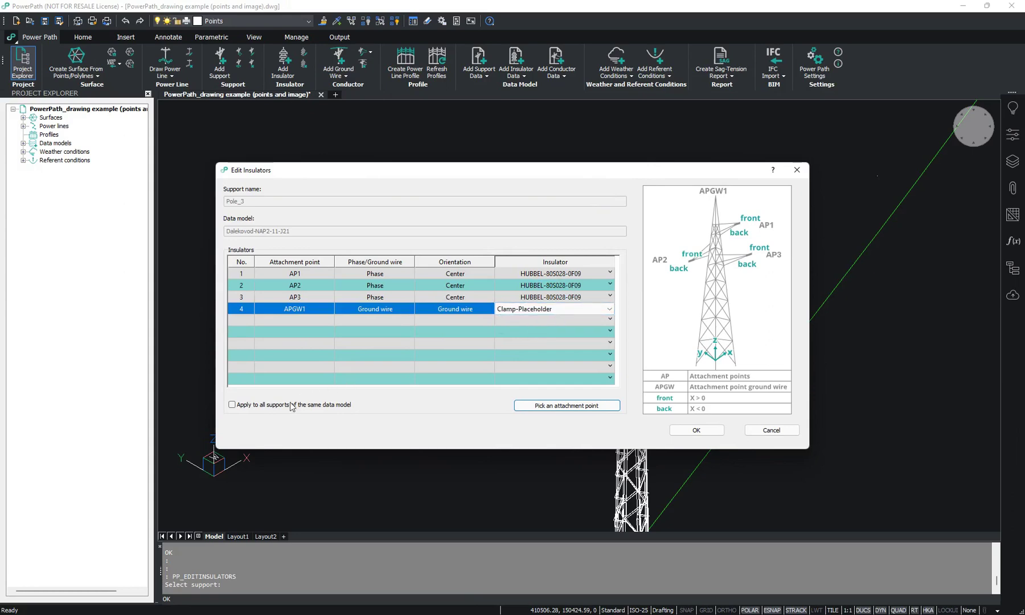
pyautogui.click(262, 406)
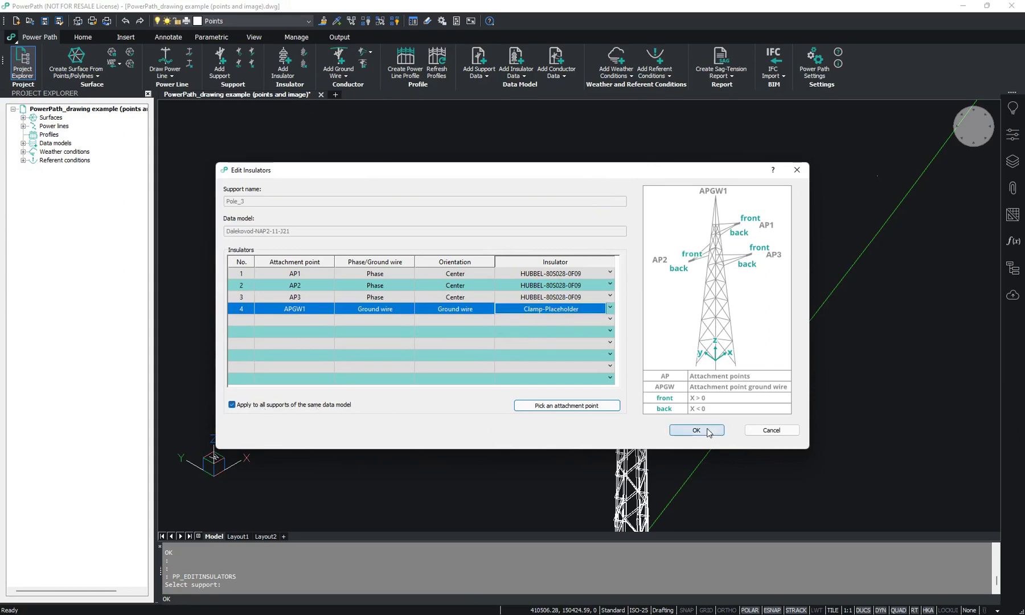
pyautogui.click(696, 430)
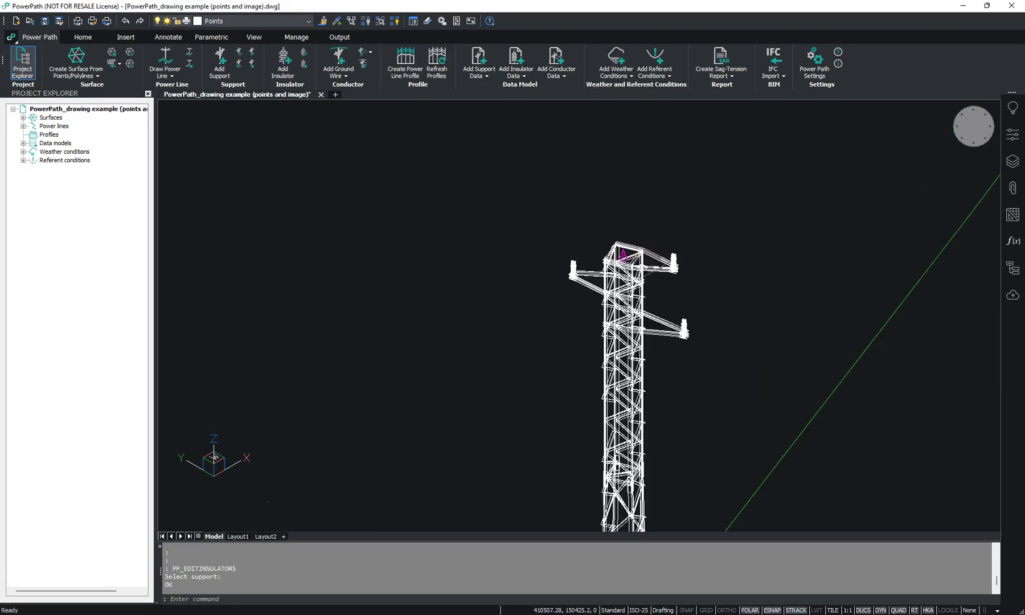
# - Examine the insulators and ground wire clamps on the suspension supports along the line
pyautogui.scroll(4, 655, 254)
pyautogui.scroll(-8, 655, 253)
pyautogui.scroll(-3, 568, 405)
pyautogui.moveTo(752, 296); pyautogui.dragTo(667, 339, button='middle')
pyautogui.scroll(4, 650, 332)
pyautogui.scroll(4, 716, 337)
pyautogui.scroll(3, 741, 341)
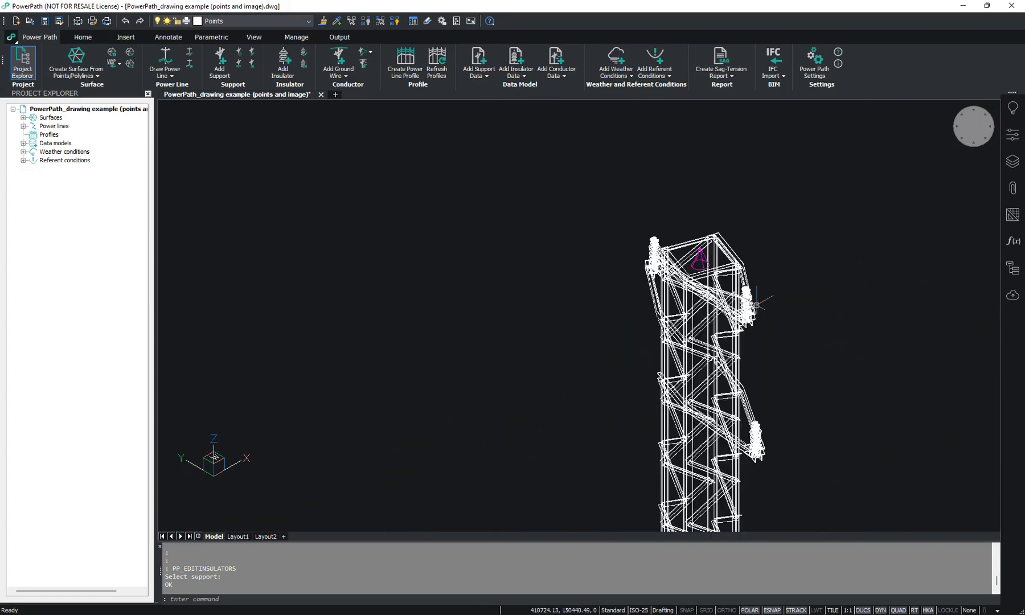
pyautogui.scroll(-10, 755, 348)
pyautogui.scroll(-3, 651, 350)
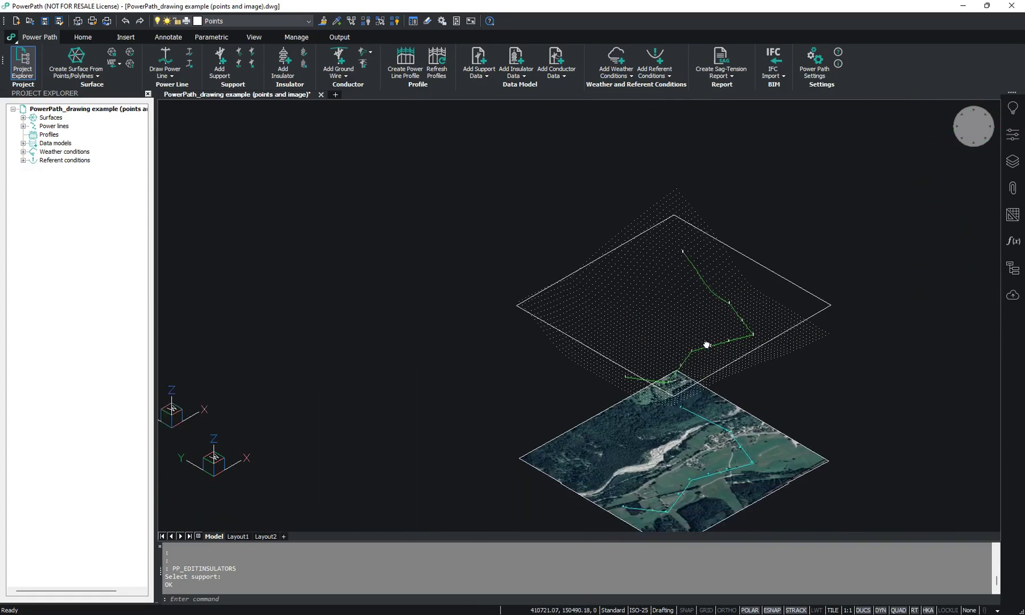
# - Start adding a phase conductor to the power line, using conductor model AlFe_120/20
pyautogui.scroll(4, 649, 359)
pyautogui.moveTo(645, 357); pyautogui.dragTo(613, 331, button='middle')
pyautogui.scroll(3, 594, 367)
pyautogui.scroll(2, 594, 366)
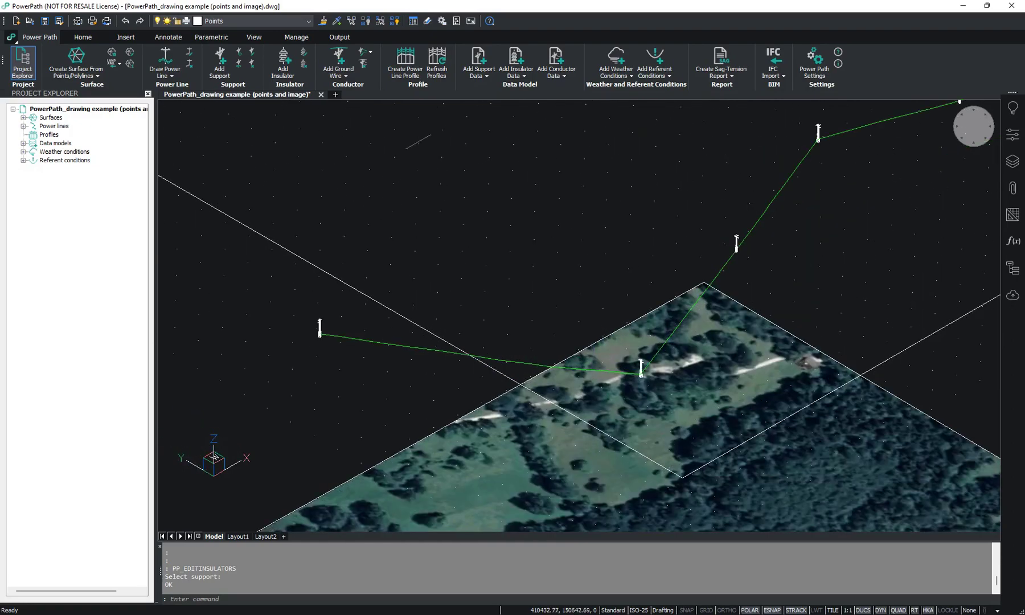
pyautogui.click(344, 77)
pyautogui.click(362, 94)
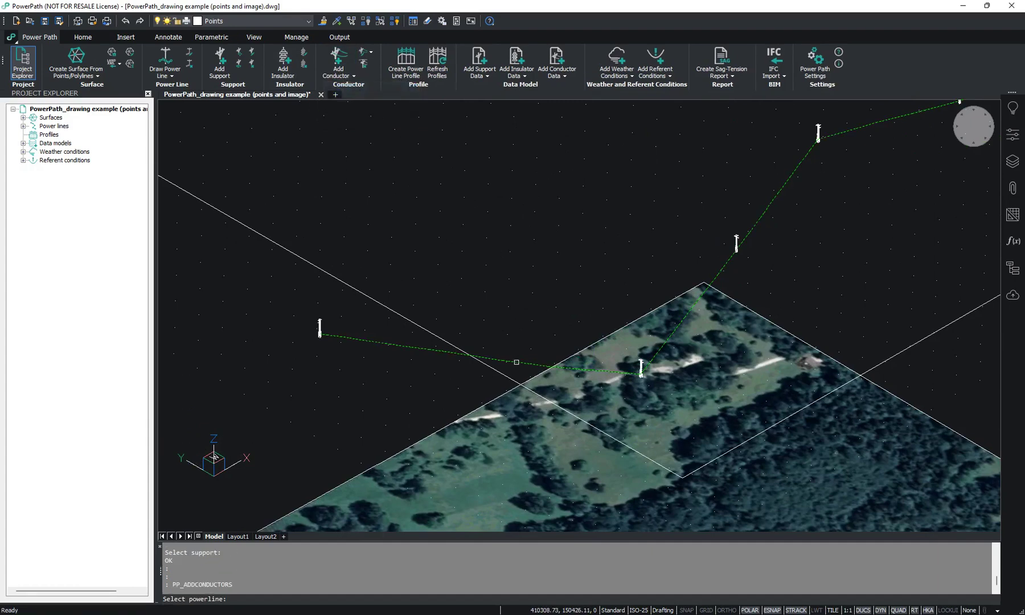
pyautogui.click(516, 362)
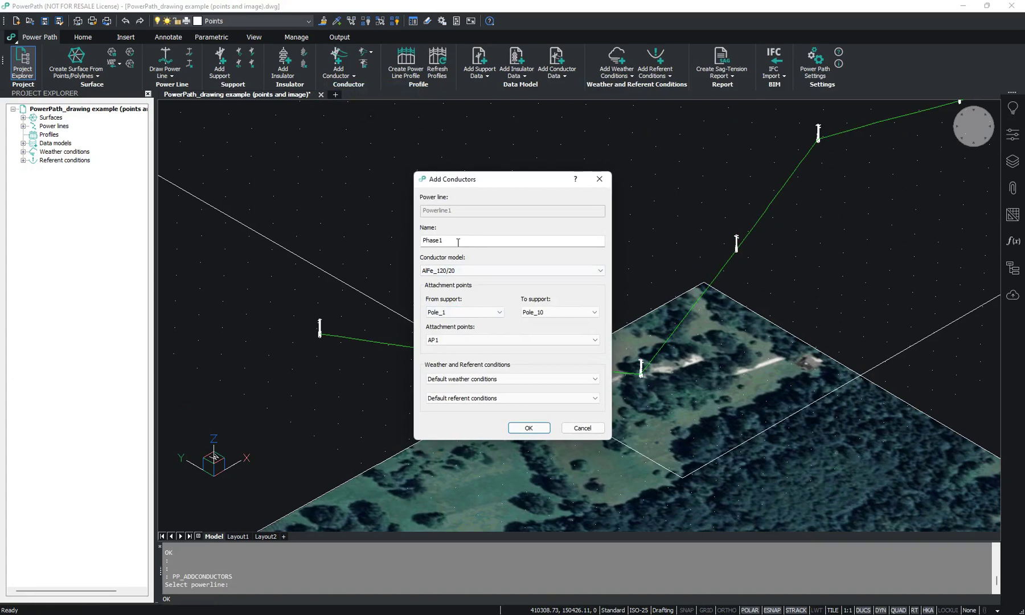
pyautogui.click(455, 271)
pyautogui.scroll(-2, 466, 309)
pyautogui.scroll(3, 470, 333)
pyautogui.click(472, 271)
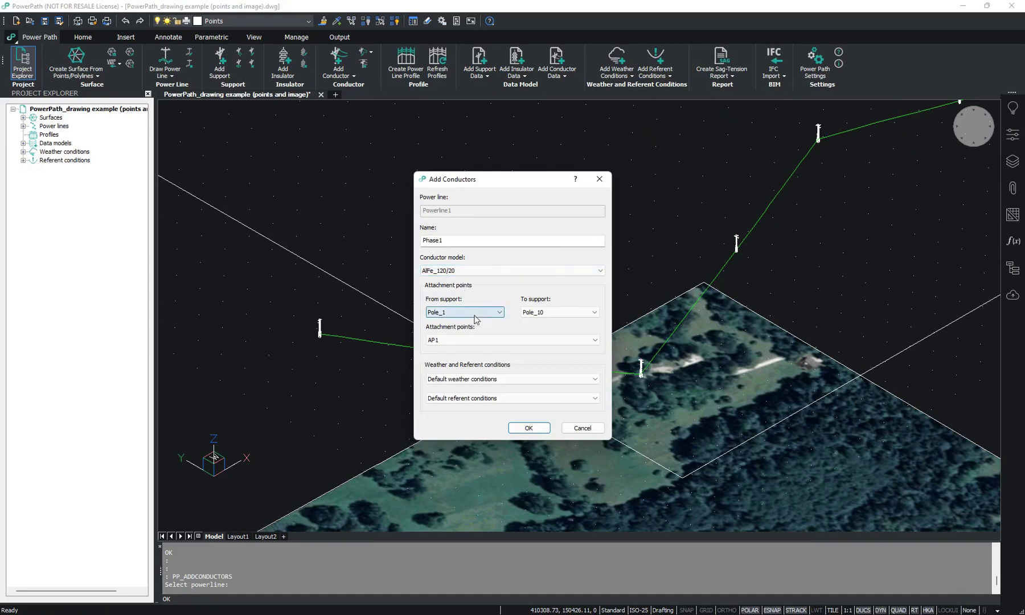
# - Create the Phase1 conductor at AP1 from Pole_1 to Pole_10 with default weather and referent conditions
pyautogui.click(467, 339)
pyautogui.click(467, 340)
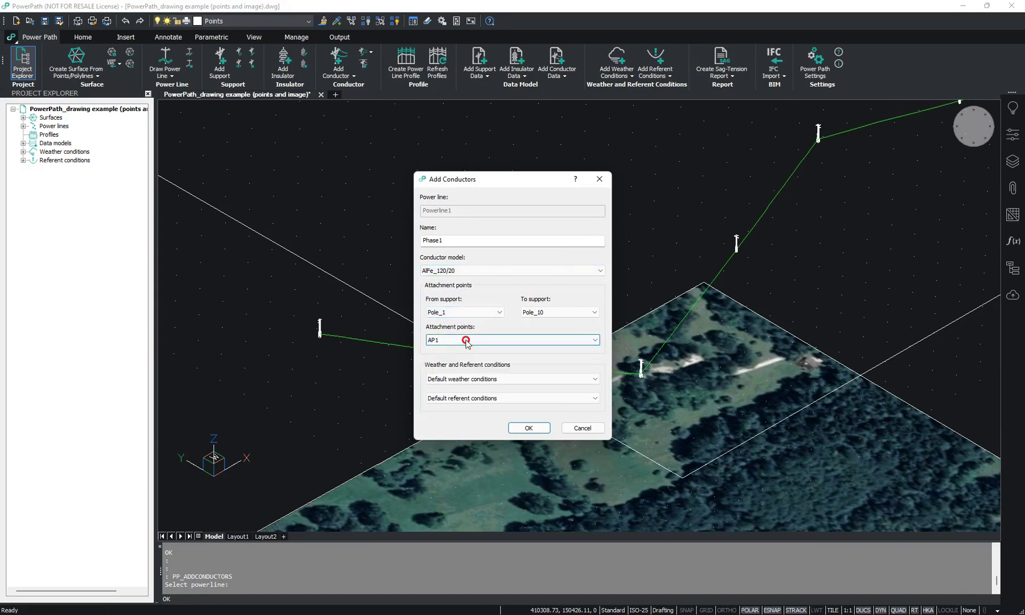
pyautogui.click(486, 379)
pyautogui.click(484, 389)
pyautogui.click(476, 398)
pyautogui.click(474, 402)
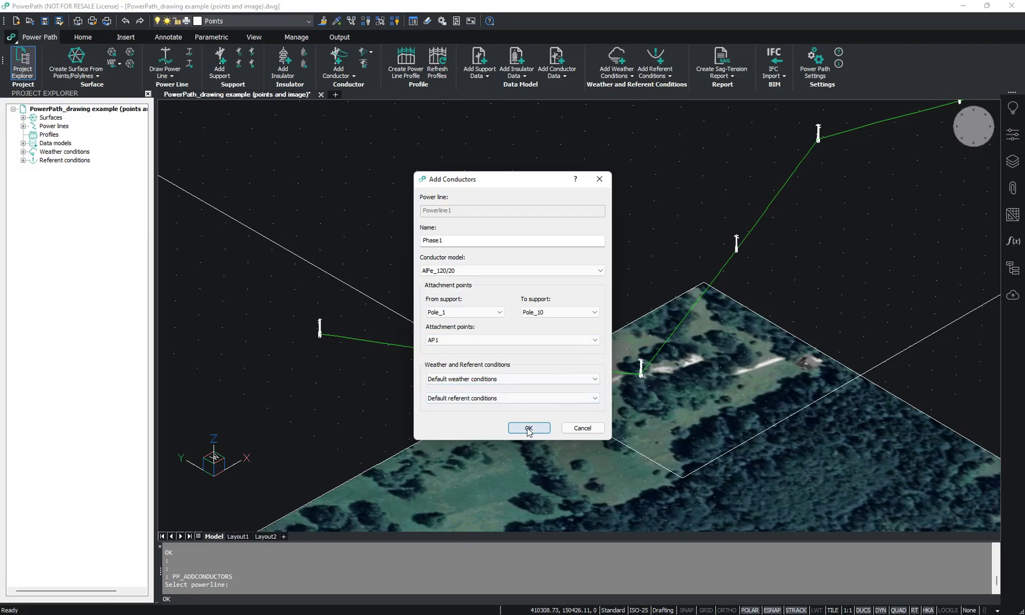
pyautogui.click(528, 429)
# - Add the Phase2 conductor, model AlFe_120/20, to the power line at AP2 from Pole_1 to Pole_10
pyautogui.click(342, 72)
pyautogui.click(364, 91)
pyautogui.click(551, 366)
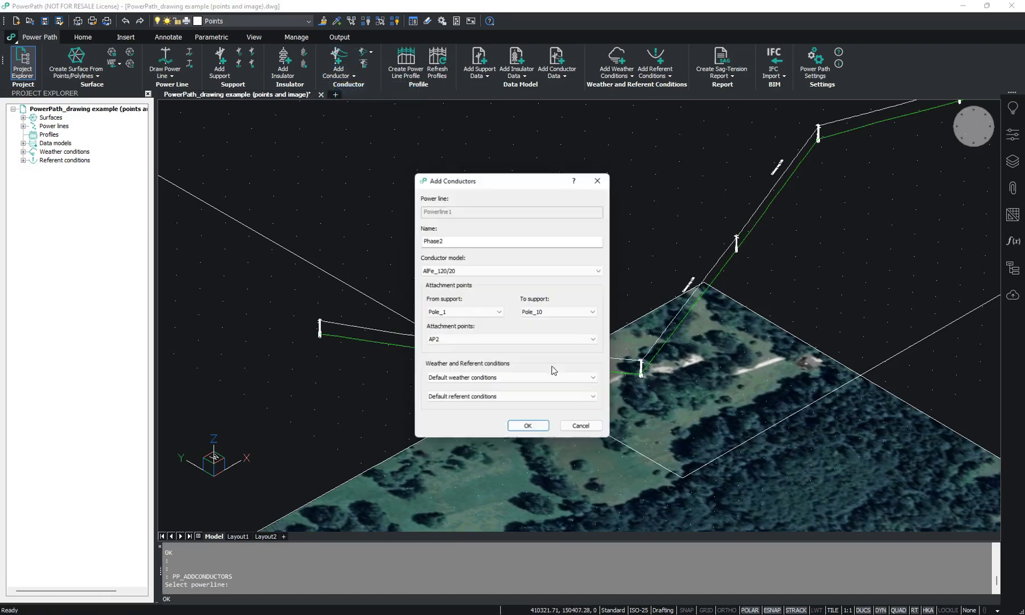
pyautogui.click(529, 428)
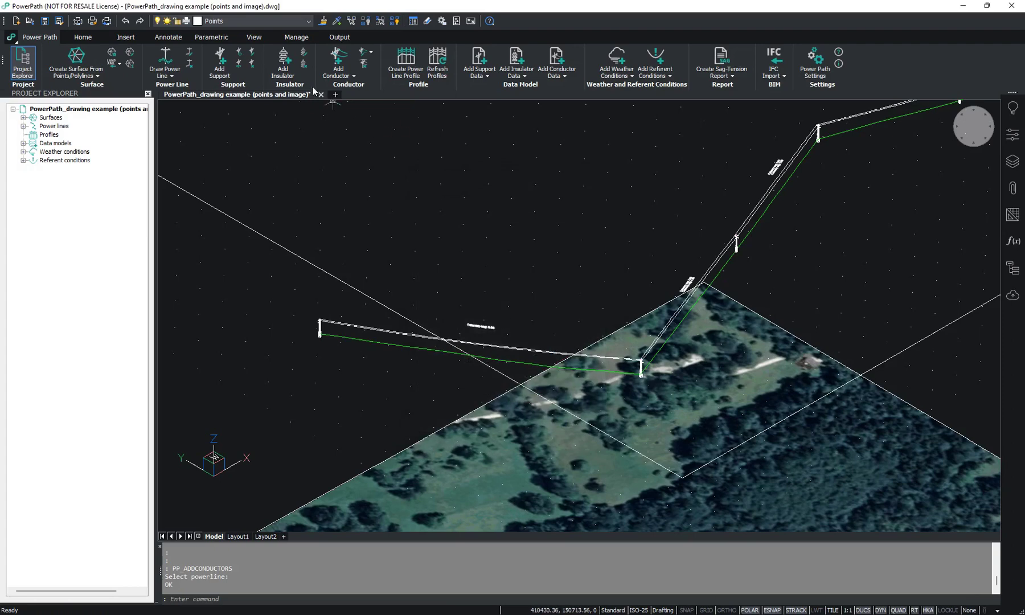
# - Add the Phase3 conductor, model AlFe_120/20, to the power line at AP3 from Pole_1 to Pole_10
pyautogui.click(292, 75)
pyautogui.click(339, 76)
pyautogui.click(350, 91)
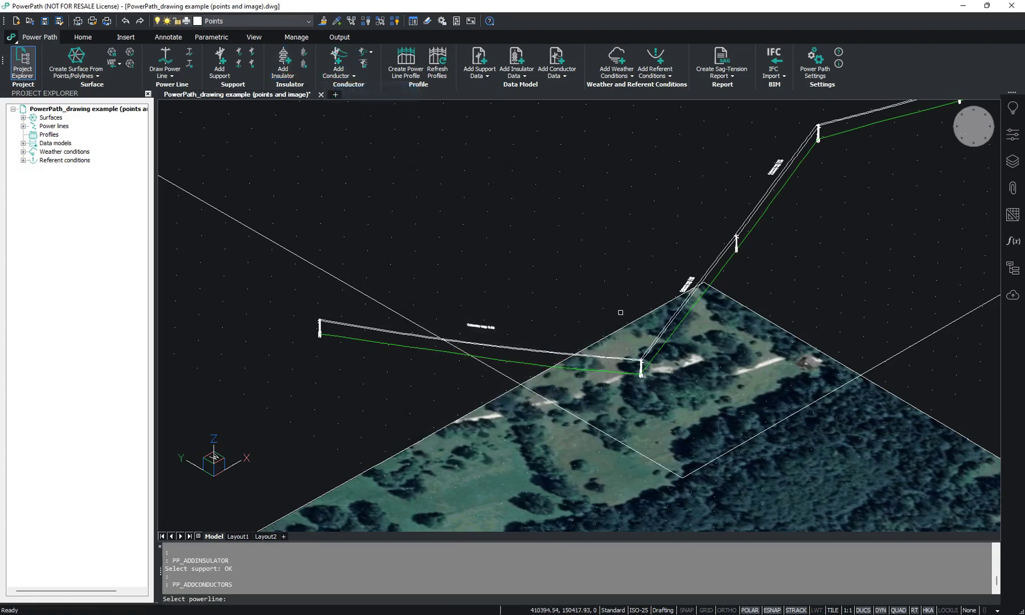
pyautogui.scroll(3, 664, 344)
pyautogui.click(664, 343)
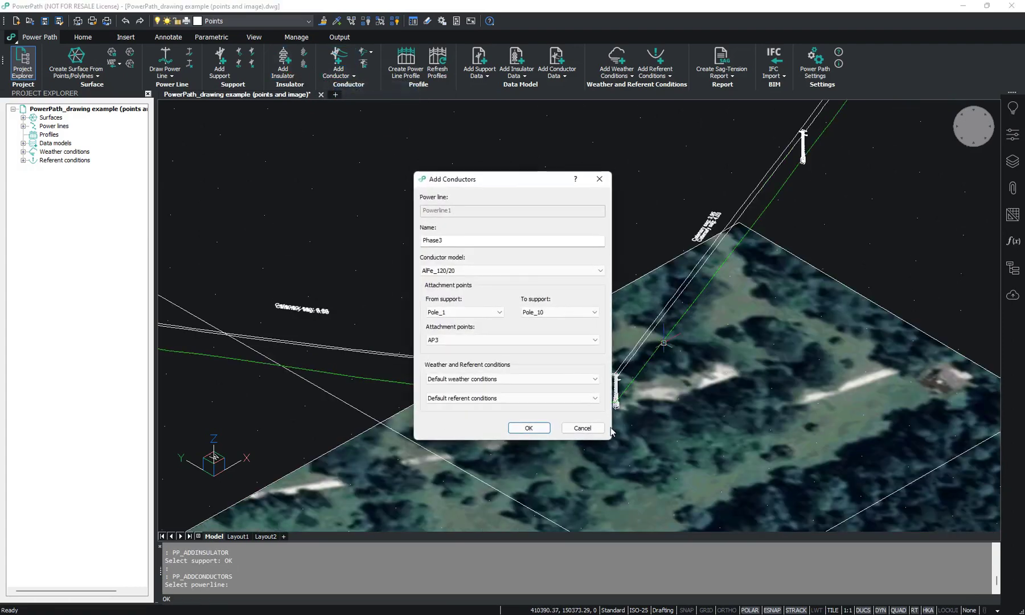
pyautogui.click(529, 428)
# - Start adding a ground wire to the power line, using conductor model AlFe_120/20
pyautogui.moveTo(735, 388); pyautogui.dragTo(554, 407, button='middle')
pyautogui.scroll(-2, 552, 410)
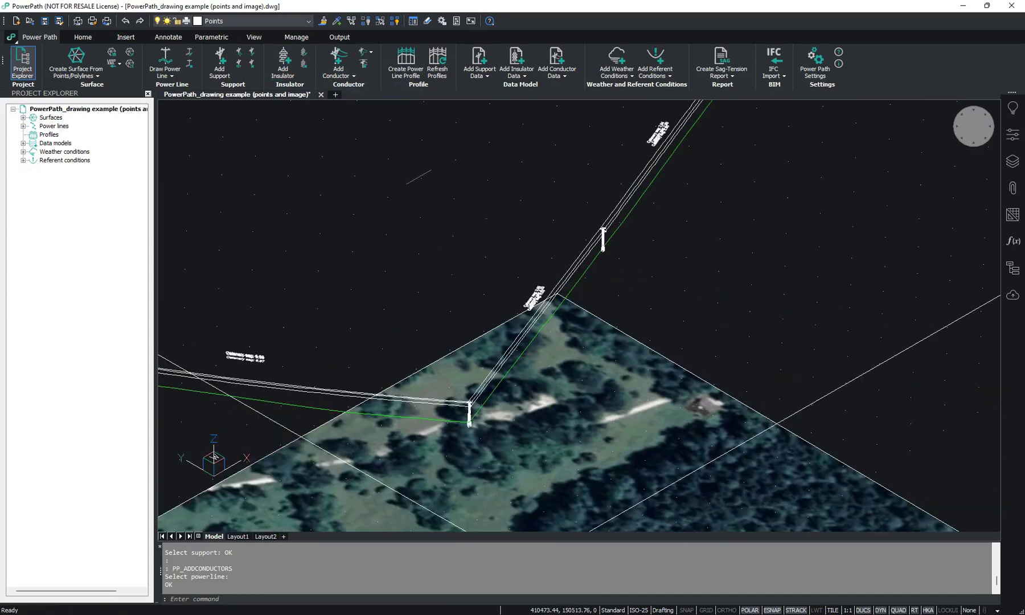
pyautogui.click(348, 77)
pyautogui.click(367, 112)
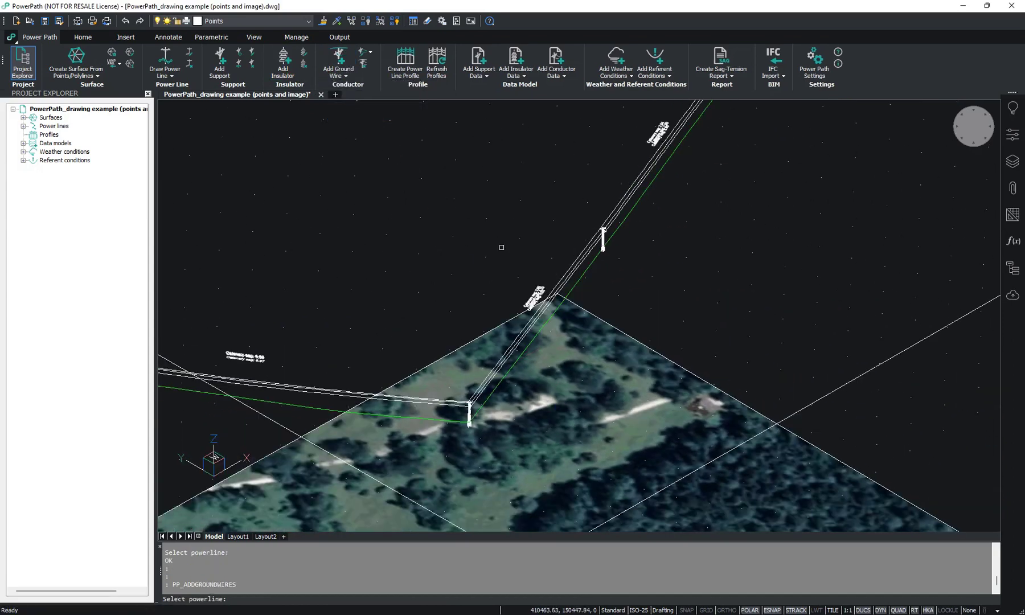
pyautogui.moveTo(575, 291); pyautogui.dragTo(548, 342, button='middle')
pyautogui.scroll(2, 548, 342)
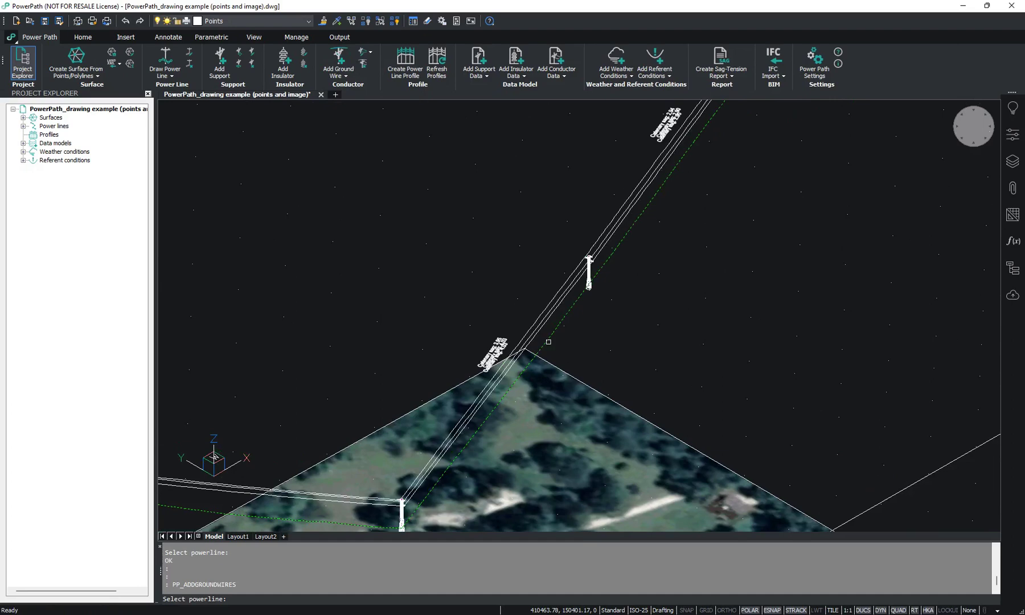
pyautogui.click(549, 343)
pyautogui.moveTo(509, 181)
pyautogui.mouseDown()
pyautogui.moveTo(716, 219)
pyautogui.moveTo(730, 205)
pyautogui.mouseUp()
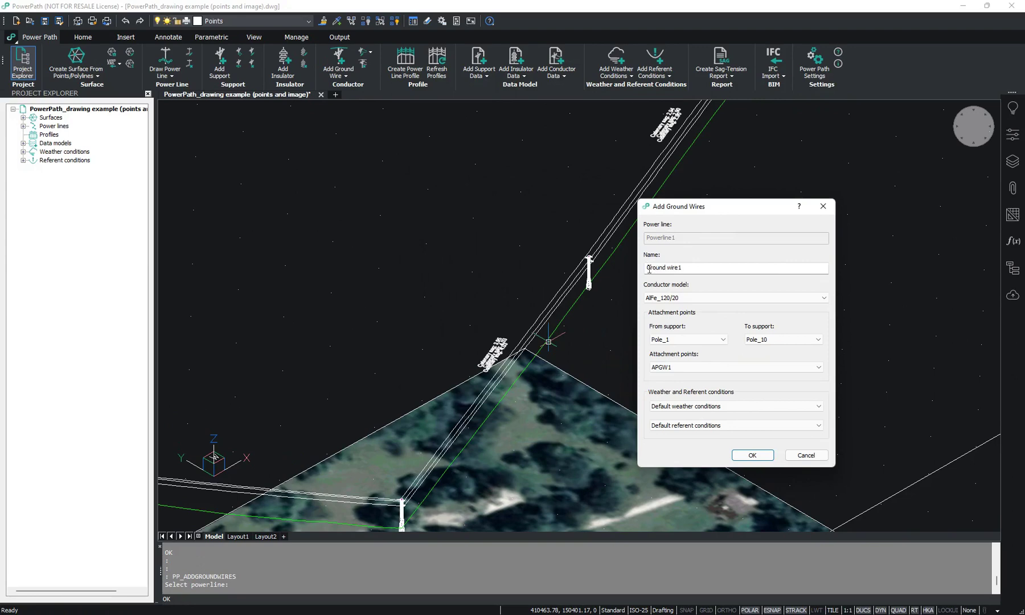
pyautogui.click(694, 300)
pyautogui.click(688, 299)
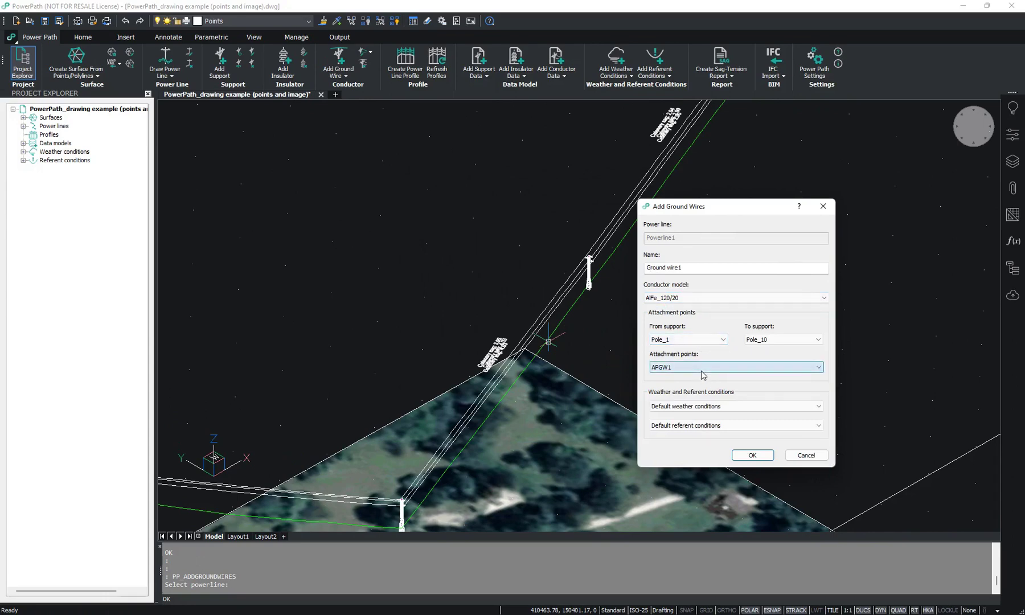
# - Create the ground wire at APGW1 from Pole_1 to Pole_10 with default weather and referent conditions
pyautogui.click(713, 407)
pyautogui.click(714, 410)
pyautogui.click(711, 427)
pyautogui.click(709, 425)
pyautogui.click(751, 455)
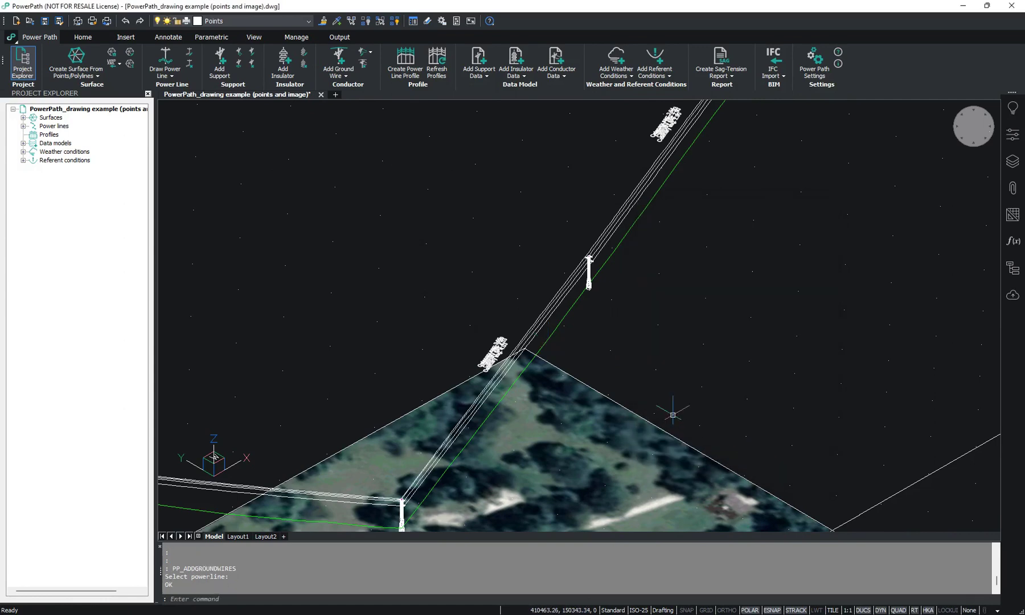
# - View the complete power line over the terrain and map image, ending in the top view
pyautogui.scroll(-5, 672, 414)
pyautogui.scroll(-5, 673, 415)
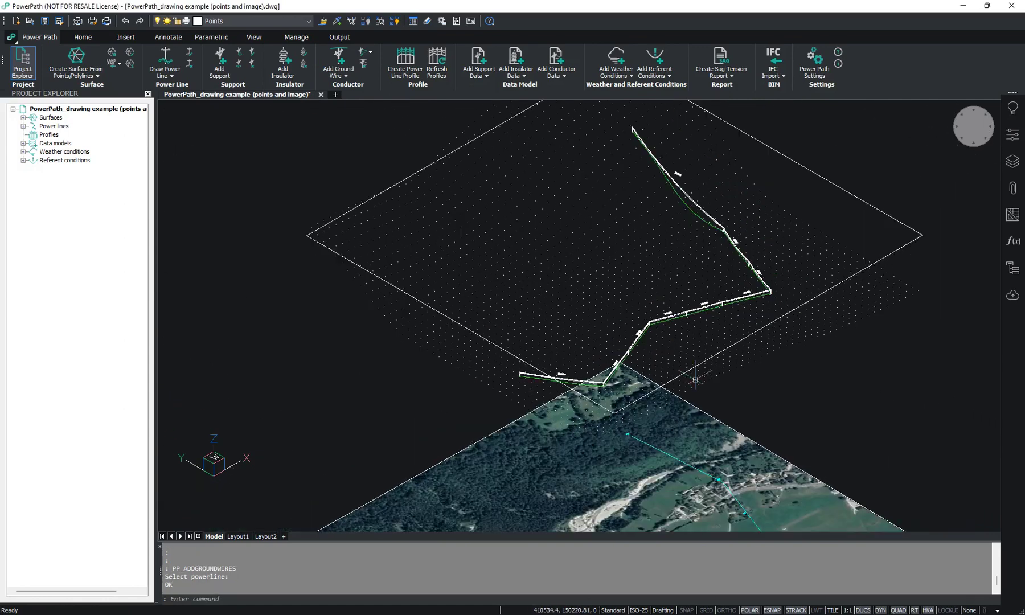
pyautogui.scroll(-5, 661, 308)
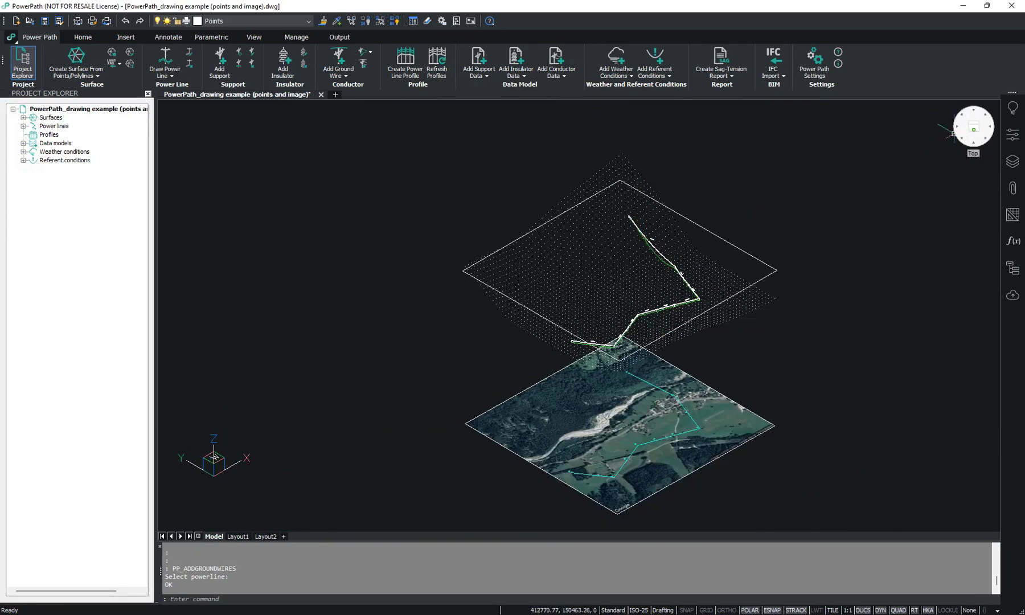
pyautogui.click(954, 133)
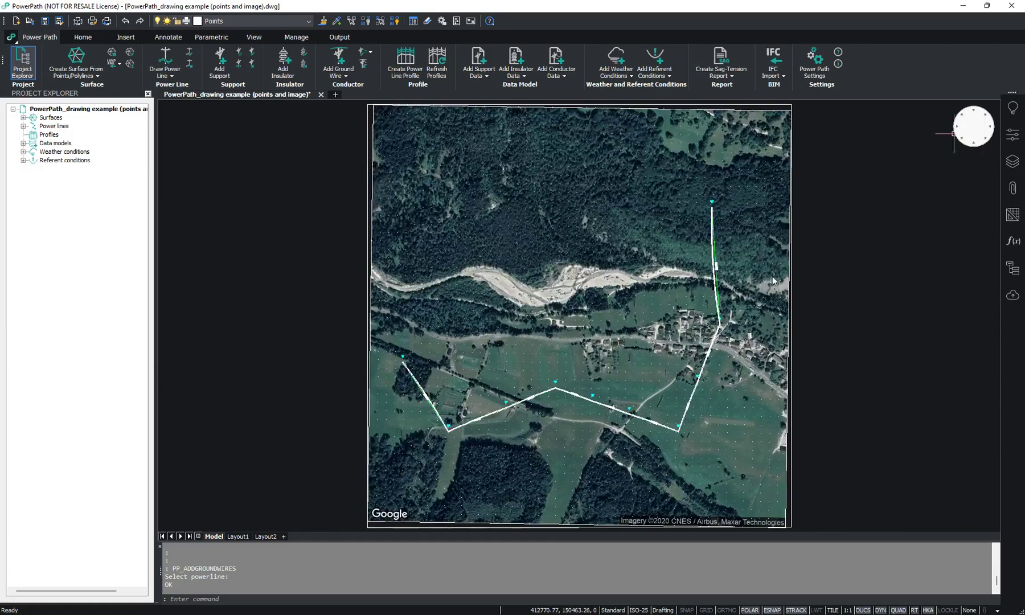